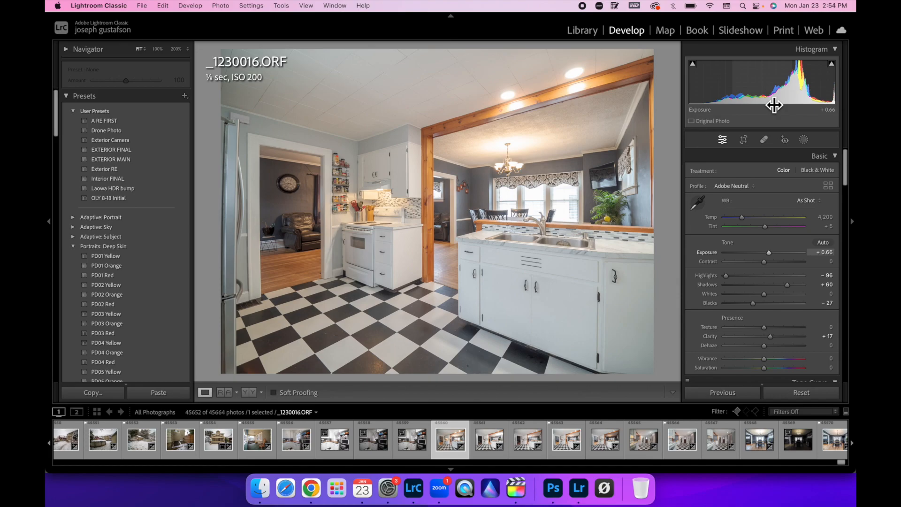
Step: Reset the develop settings of _1230016.ORF and apply the A RE FIRST preset
left_click(799, 396)
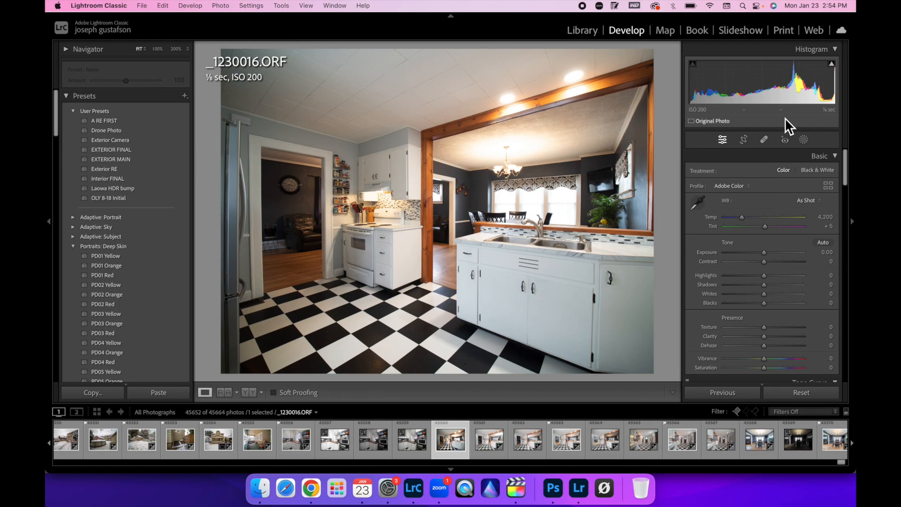
key("j")
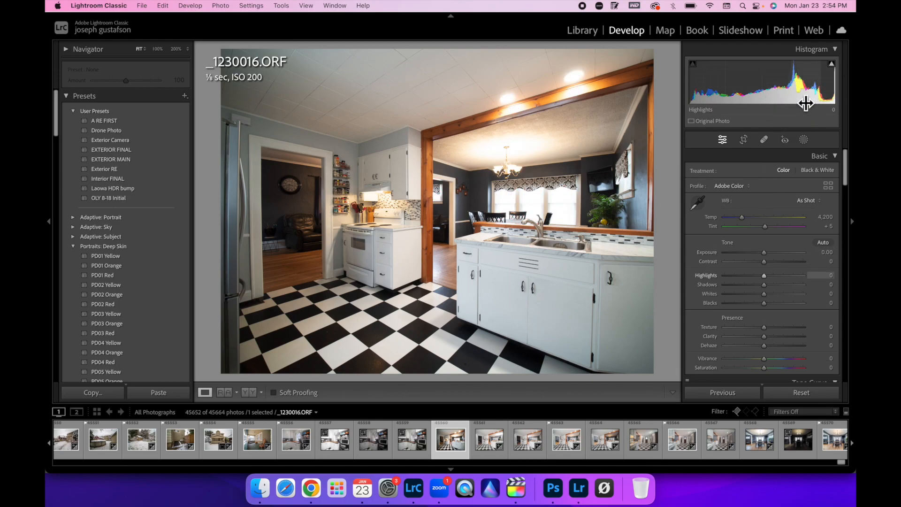
left_click(118, 122)
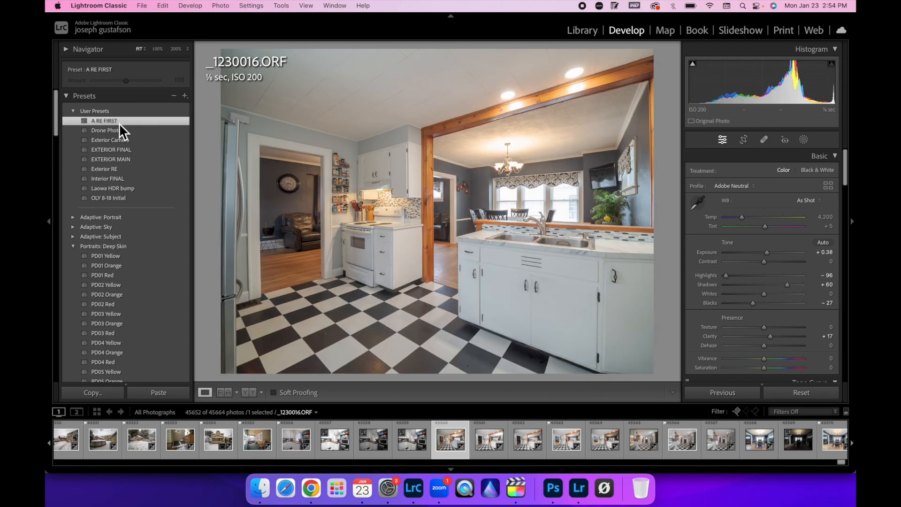
Step: Set the lens profile make of _1230016.ORF to OOWA in the lens corrections
scroll(798, 321, "down", 15)
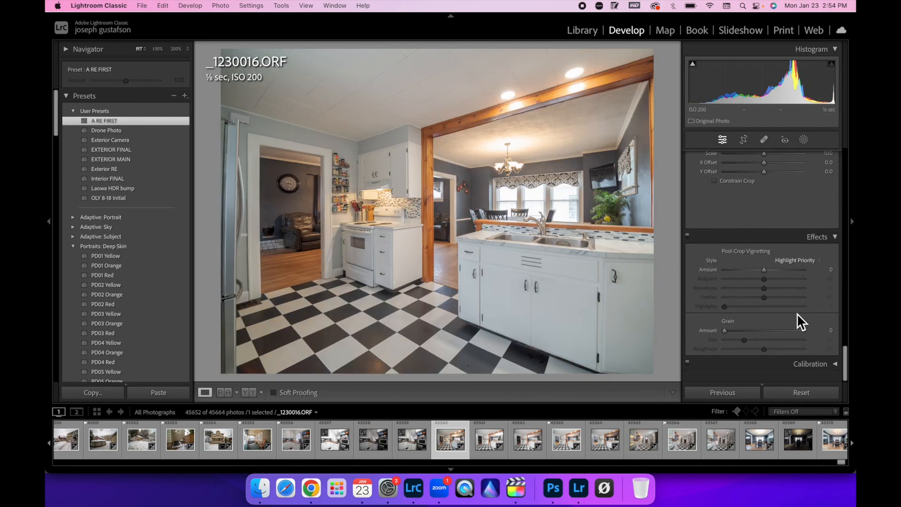
scroll(798, 322, "up", 5)
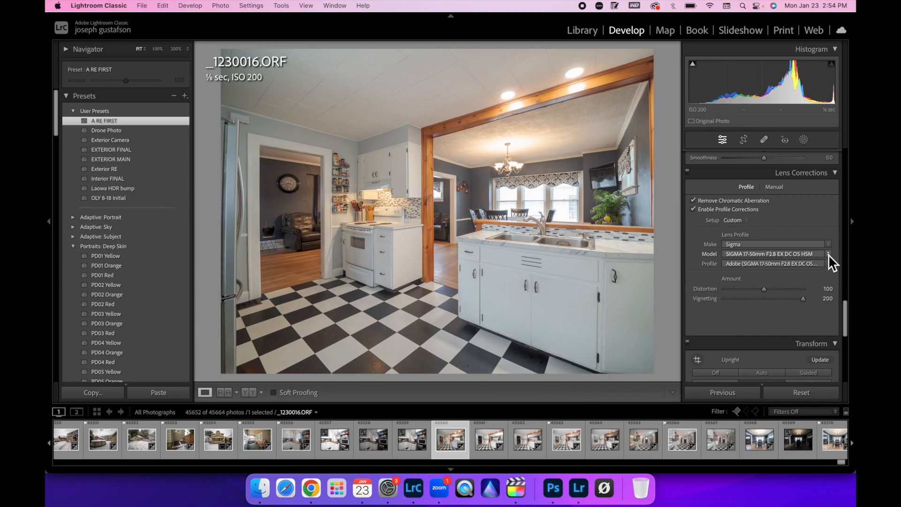
left_click(828, 249)
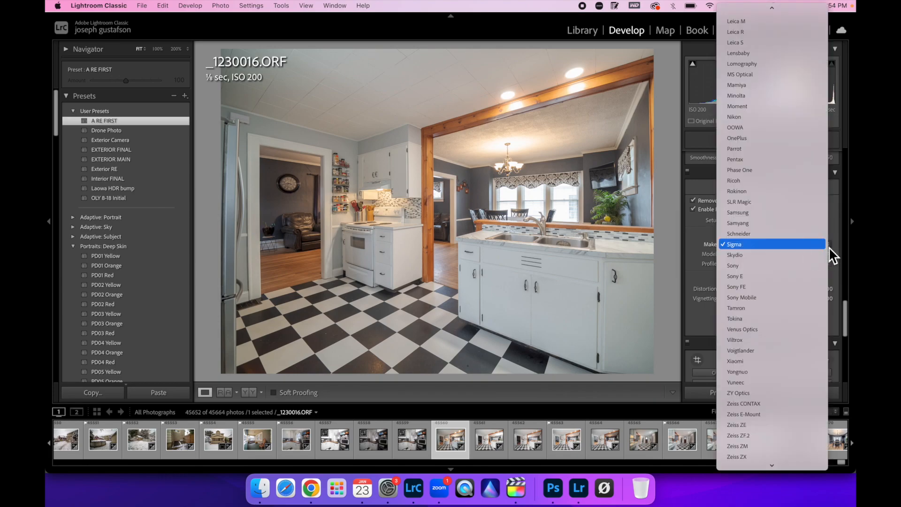
left_click(741, 129)
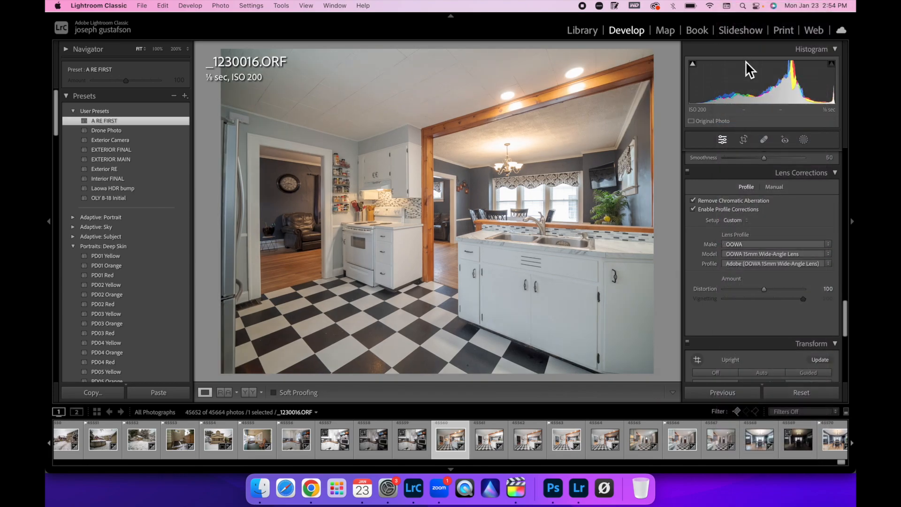
left_click_drag(771, 92, 770, 92)
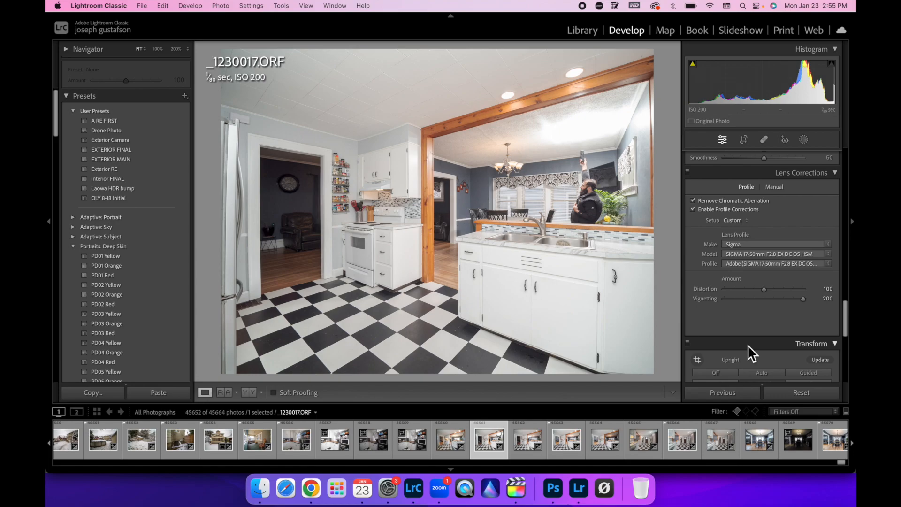
Step: Set the exposure of _1230017.ORF to +0.32 and the shadows of _1230018.ORF to +44
scroll(755, 269, "up", 8)
scroll(754, 268, "up", 10)
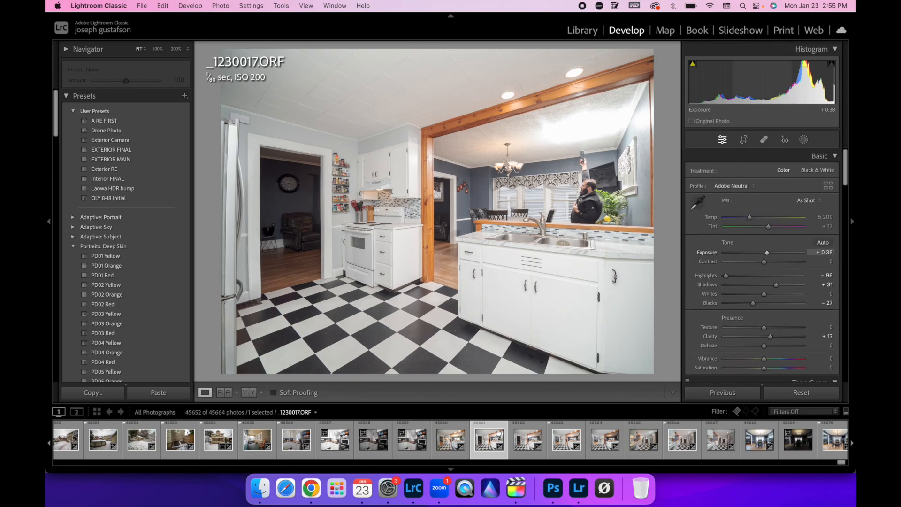
left_click_drag(766, 252, 766, 252)
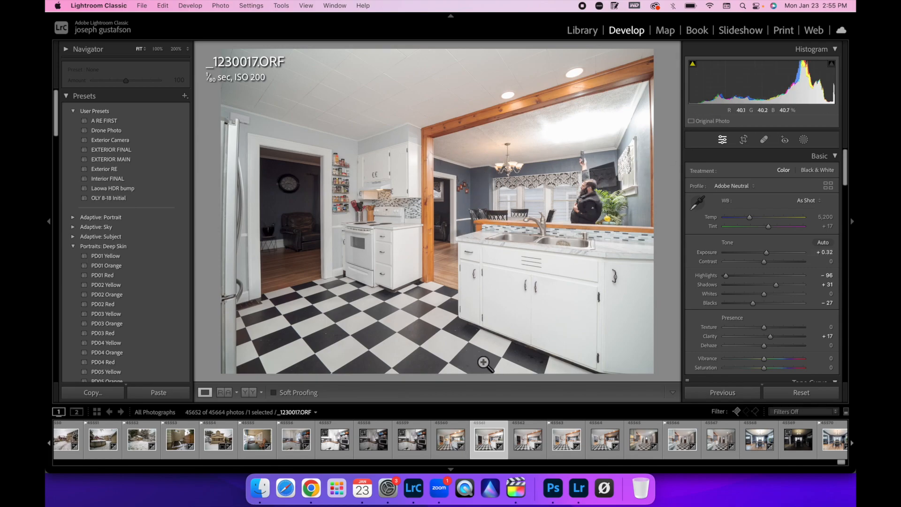
left_click(529, 452)
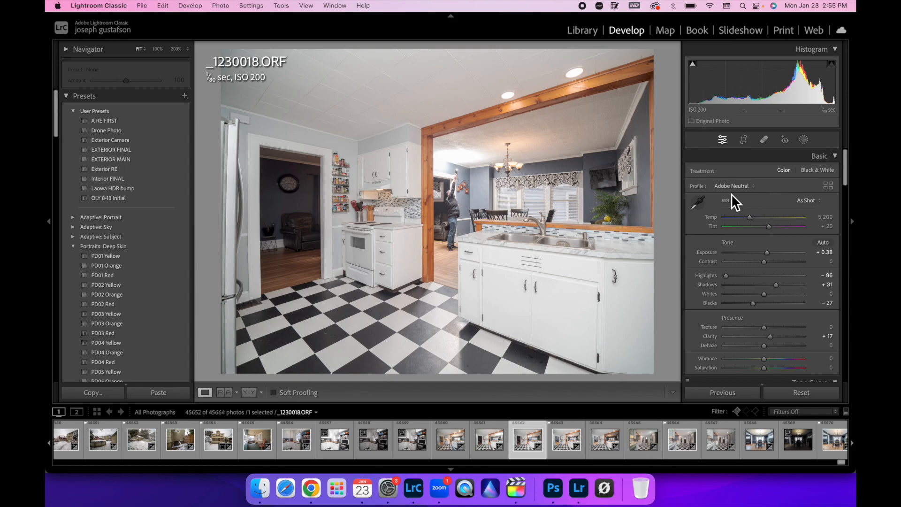
left_click_drag(789, 286, 783, 288)
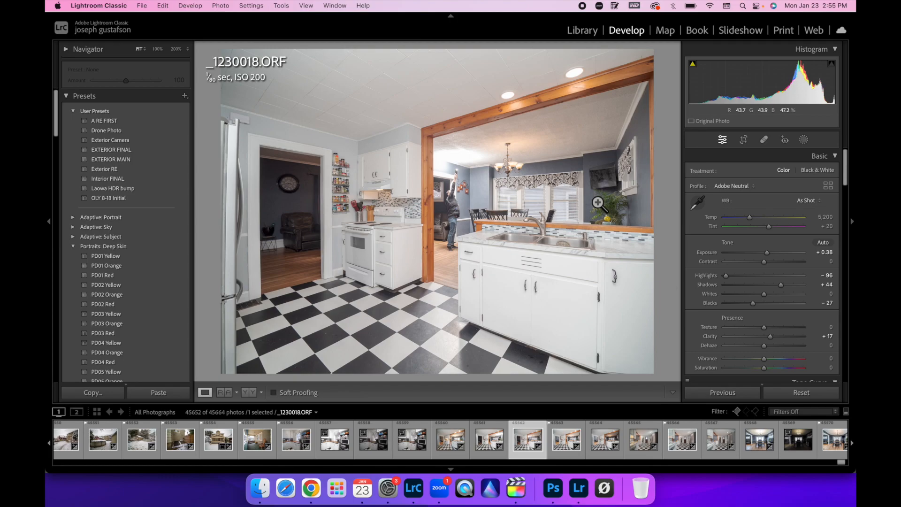
Step: Select the four kitchen photos _1230016.ORF to _1230019.ORF and open them together as layers in Photoshop
left_click(574, 448)
left_click(604, 451)
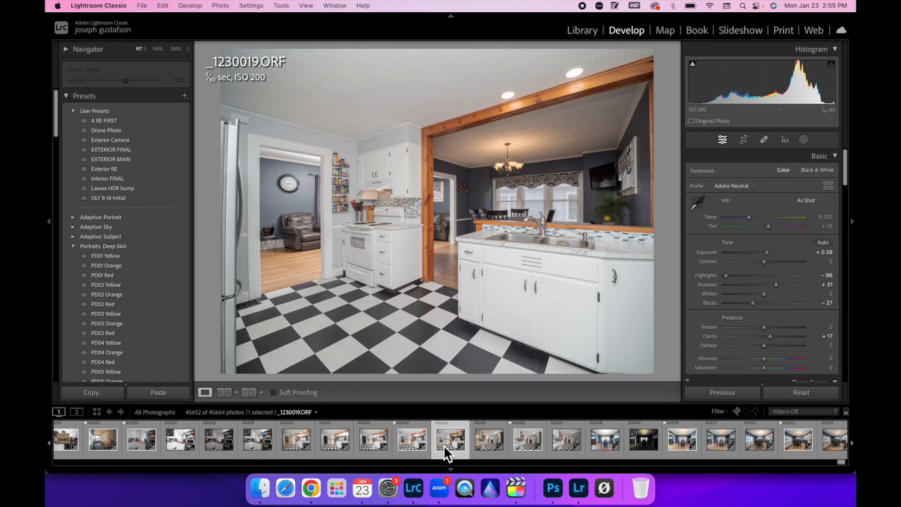
left_click(368, 451, "super")
left_click(336, 448, "super")
left_click(295, 449, "super")
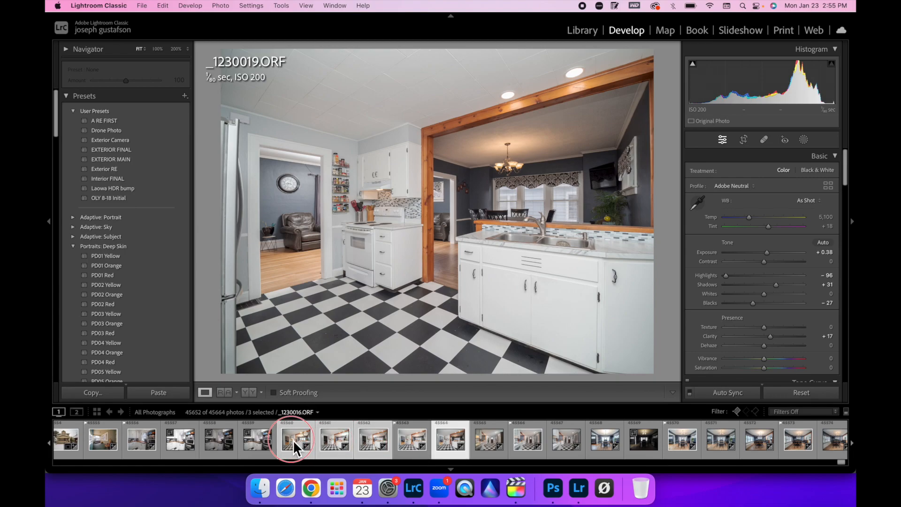
right_click(291, 446)
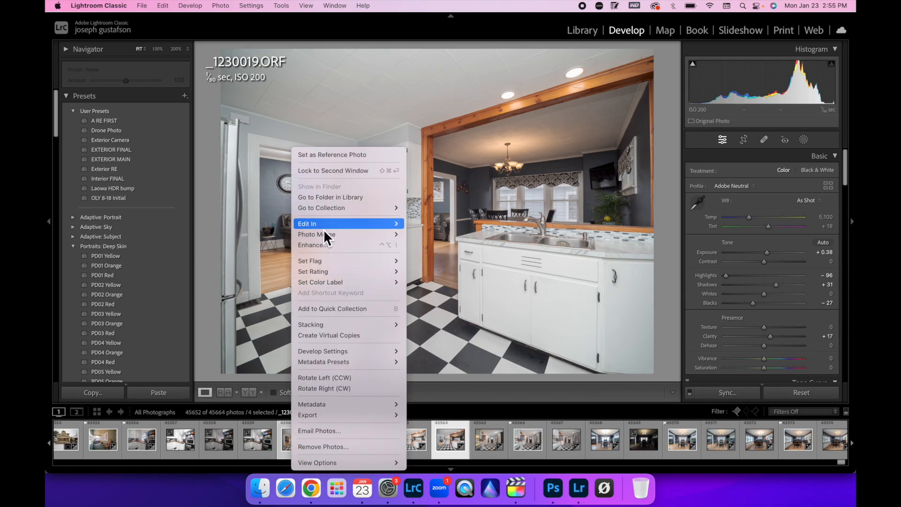
mouse_move(328, 225)
left_click(456, 309)
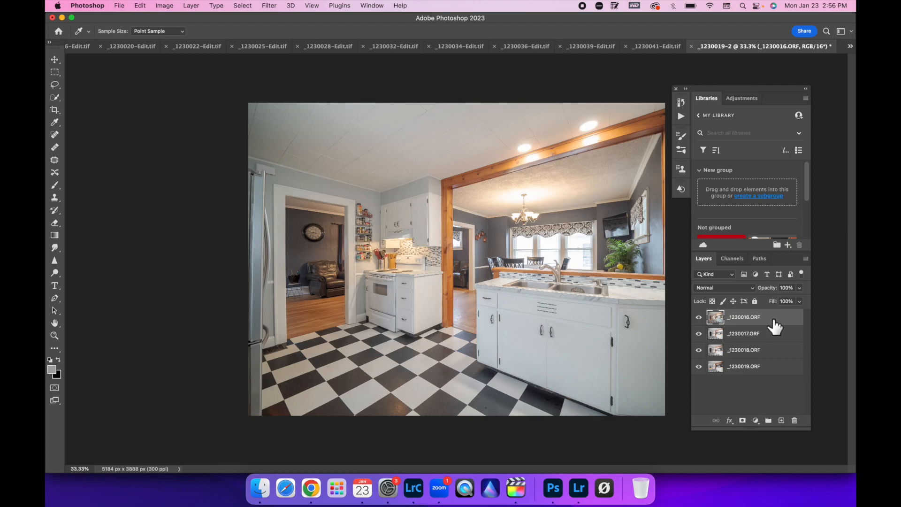
Step: Compare the ambient _1230016.ORF layer with the flash shot below it by toggling its visibility
left_click(698, 317)
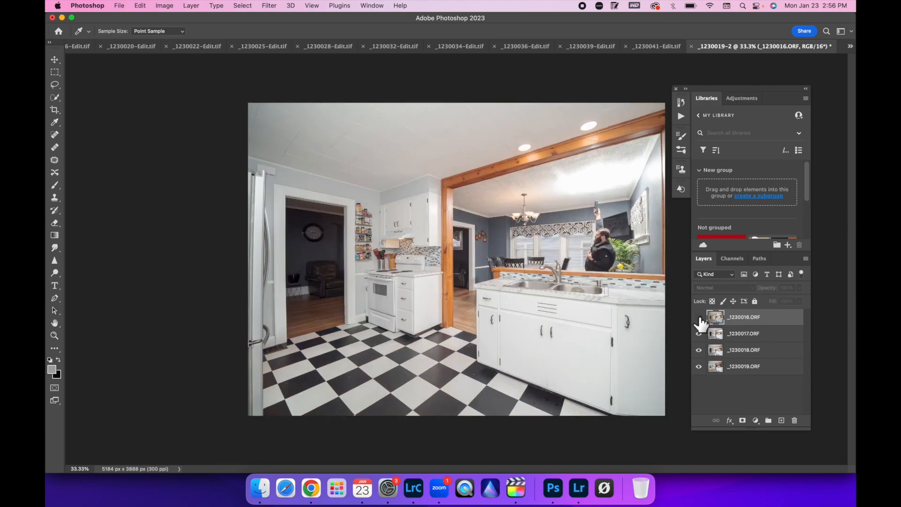
left_click(699, 318)
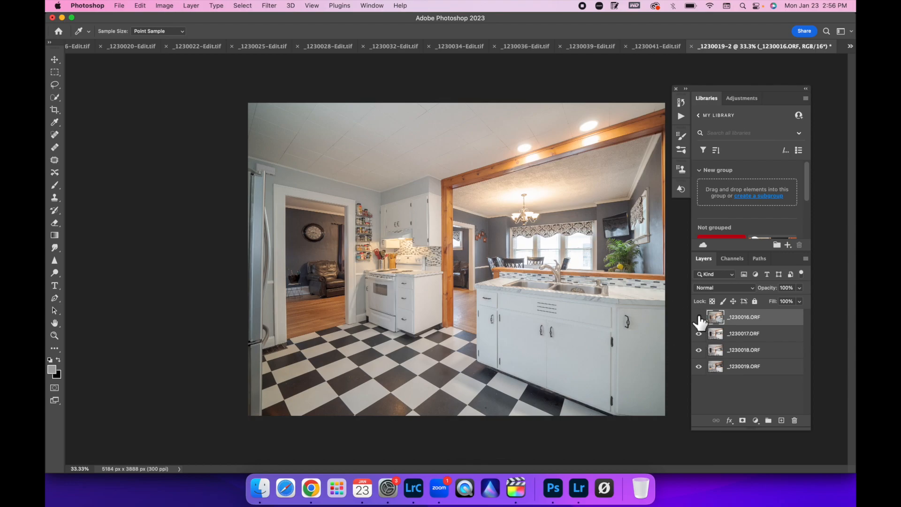
left_click(698, 317)
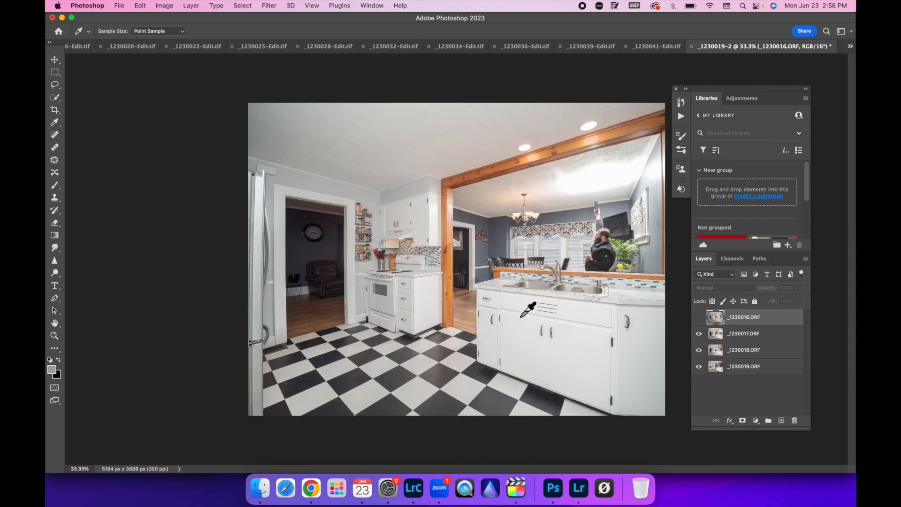
left_click(698, 319)
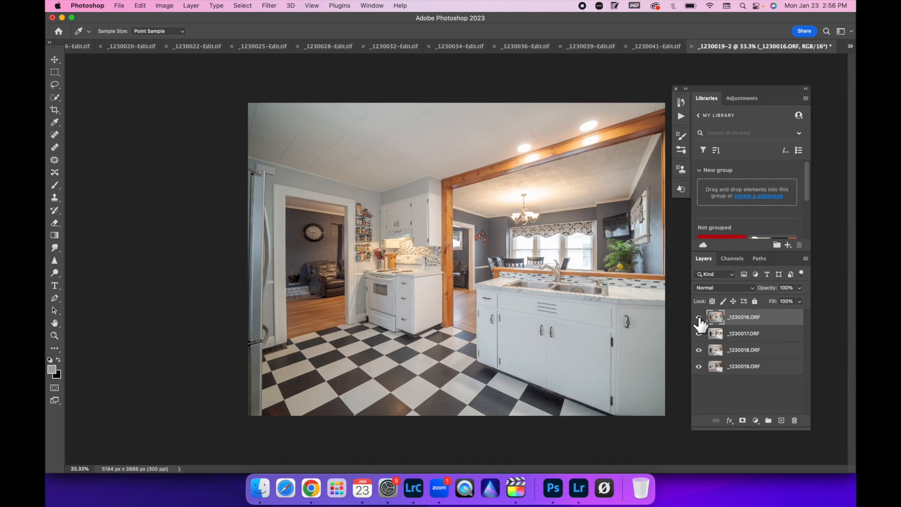
Step: Set the _1230016.ORF layer's blend mode to Luminosity and hide that layer
left_click(752, 288)
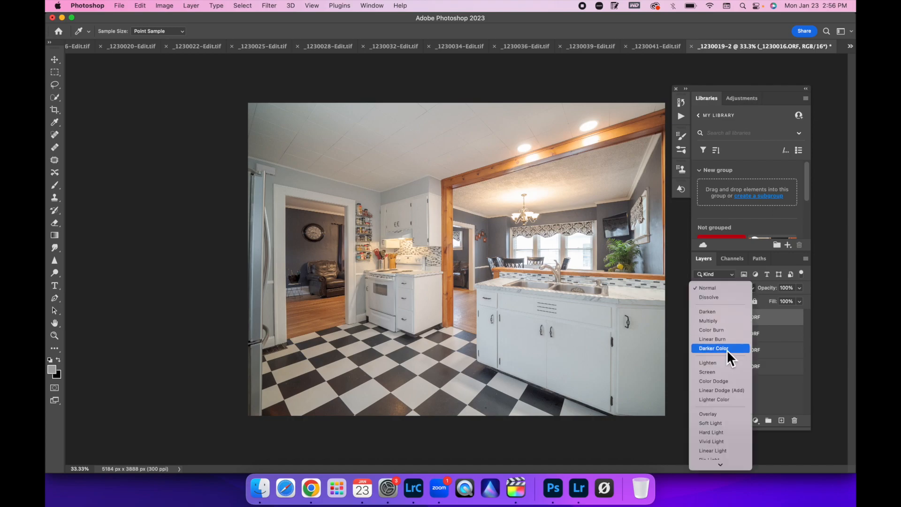
left_click(716, 463)
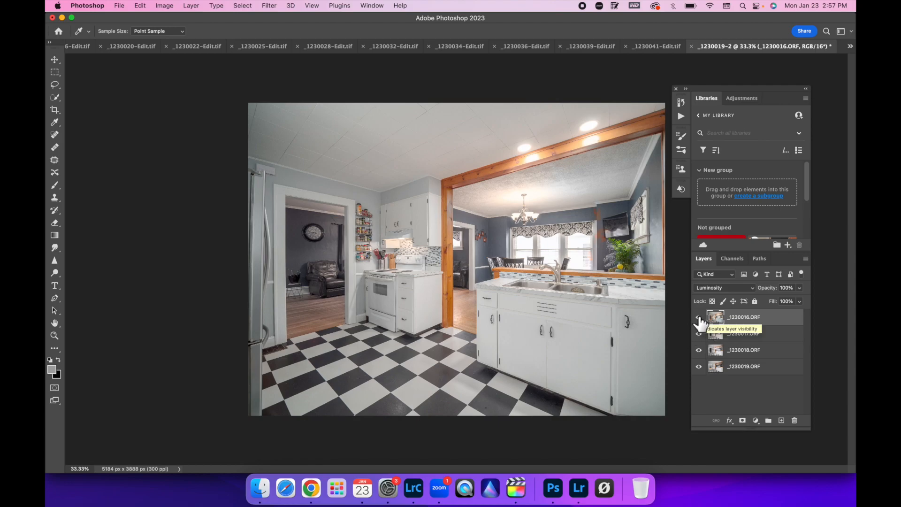
left_click(698, 318)
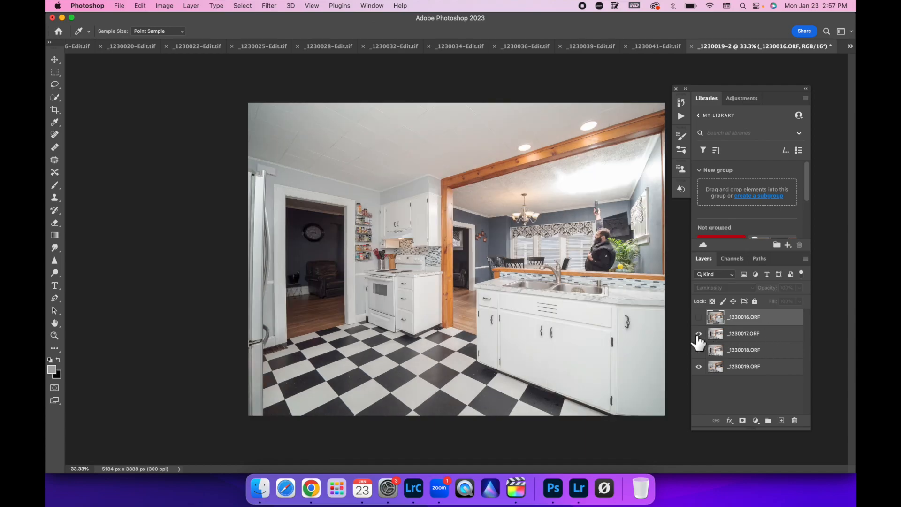
Step: Compare the _1230017.ORF layer with the one below, and add a layer mask to it inverted to black
left_click(699, 334)
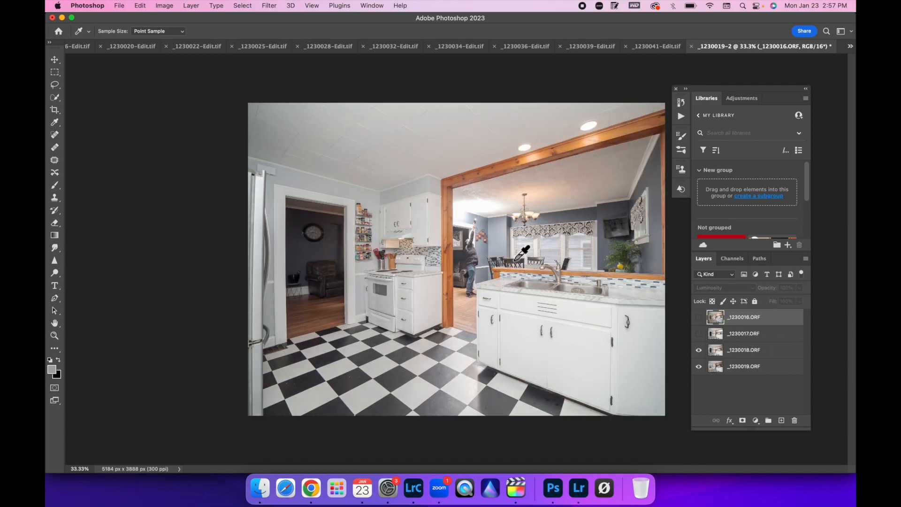
left_click(699, 334)
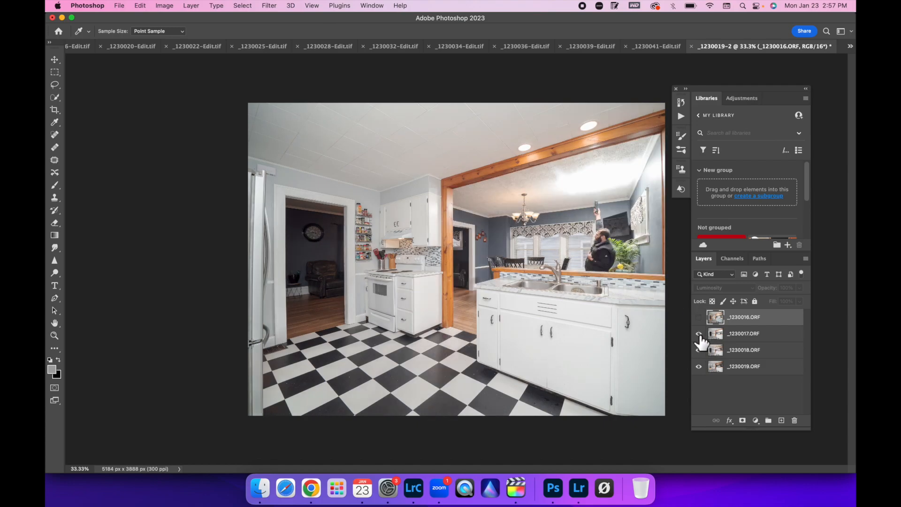
left_click(778, 338)
key("b")
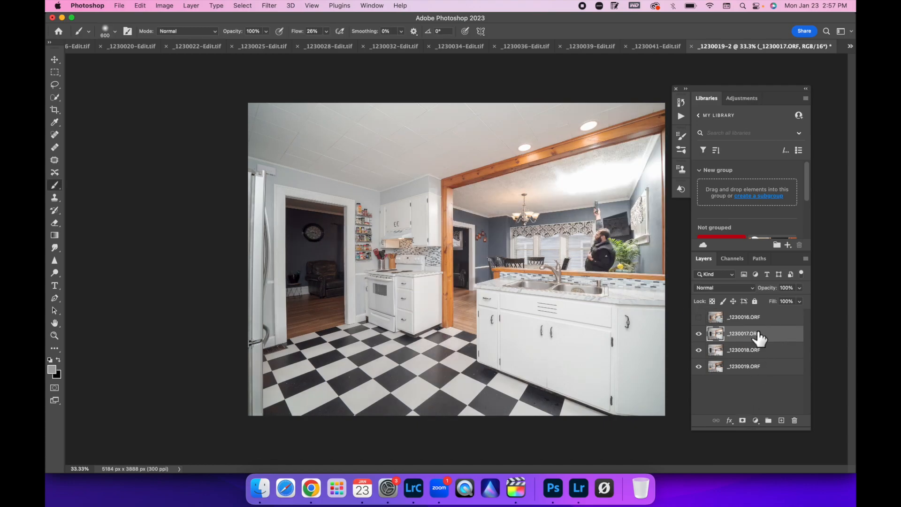
left_click(742, 420)
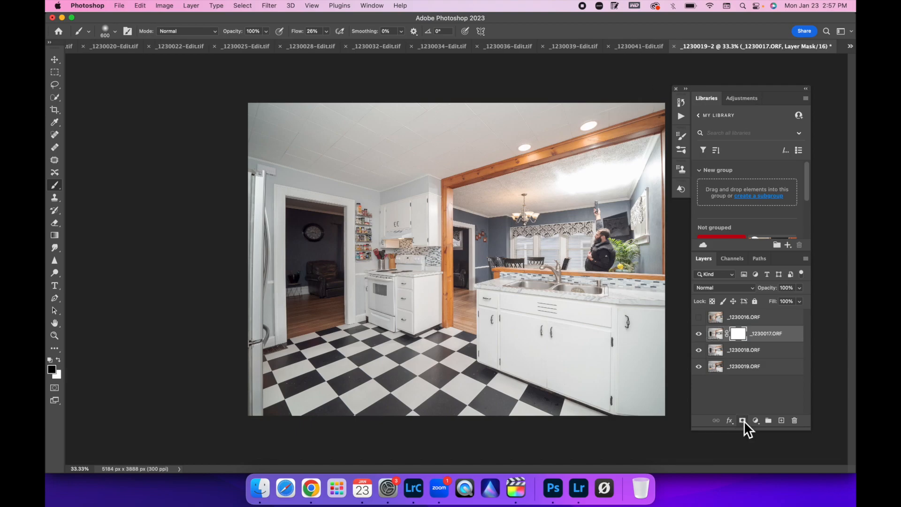
key("super+i")
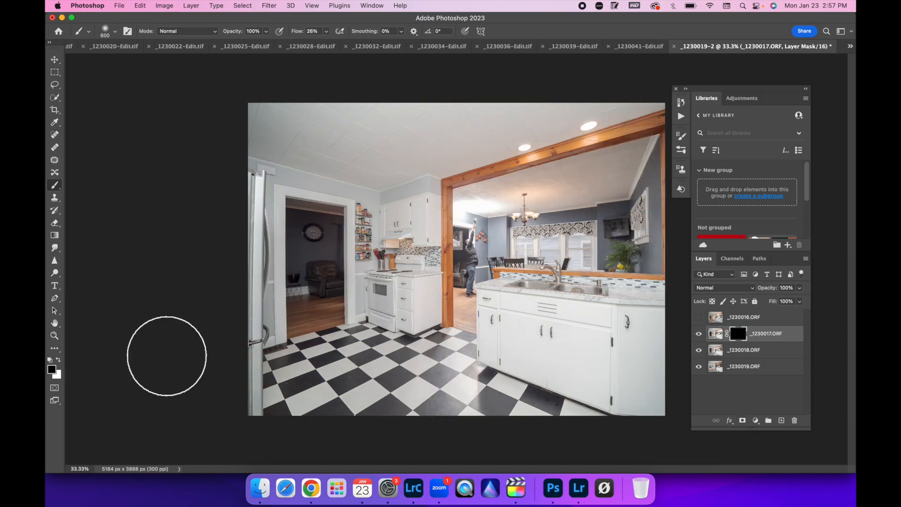
Step: Draw a white-to-black gradient on the _1230017.ORF mask across the dining room windows to hide the photographer in both flash shots
key("x")
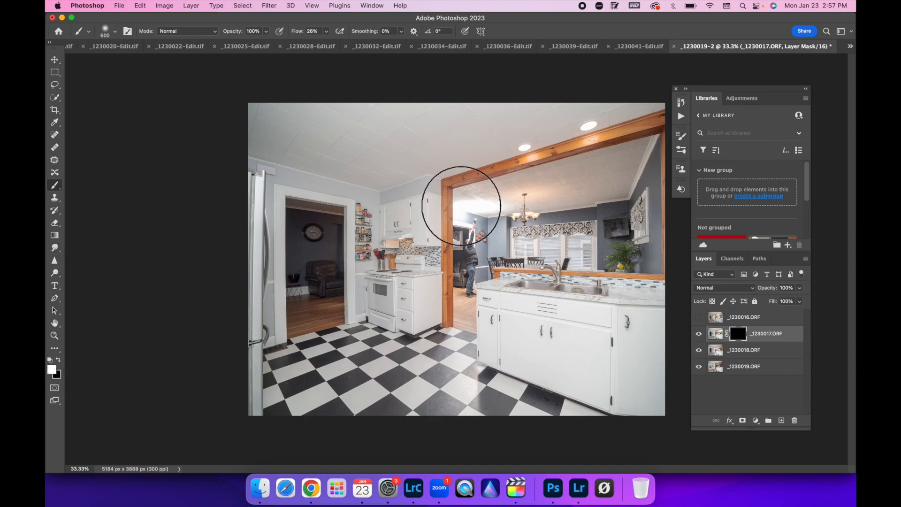
left_click(55, 235)
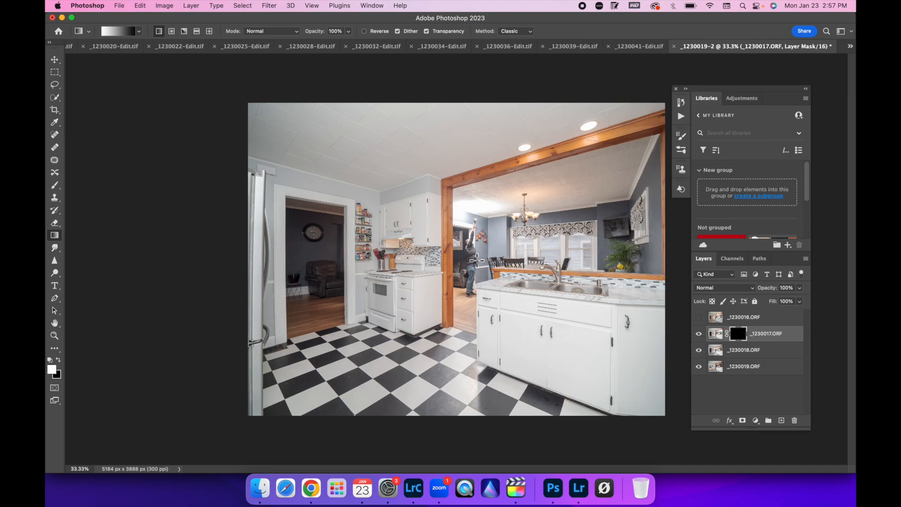
left_click_drag(498, 247, 592, 254)
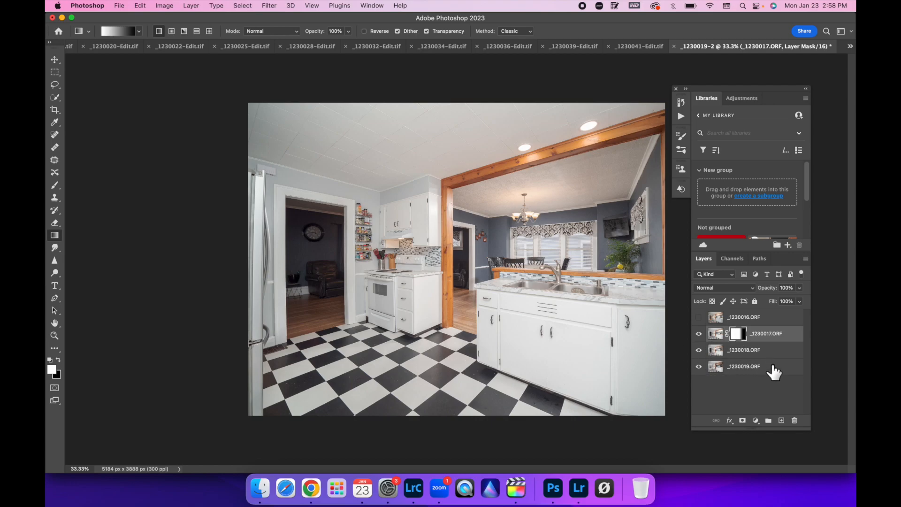
Step: Move the _1230019.ORF layer directly above _1230017.ORF and add a layer mask to it inverted to black
left_click_drag(773, 371, 771, 334)
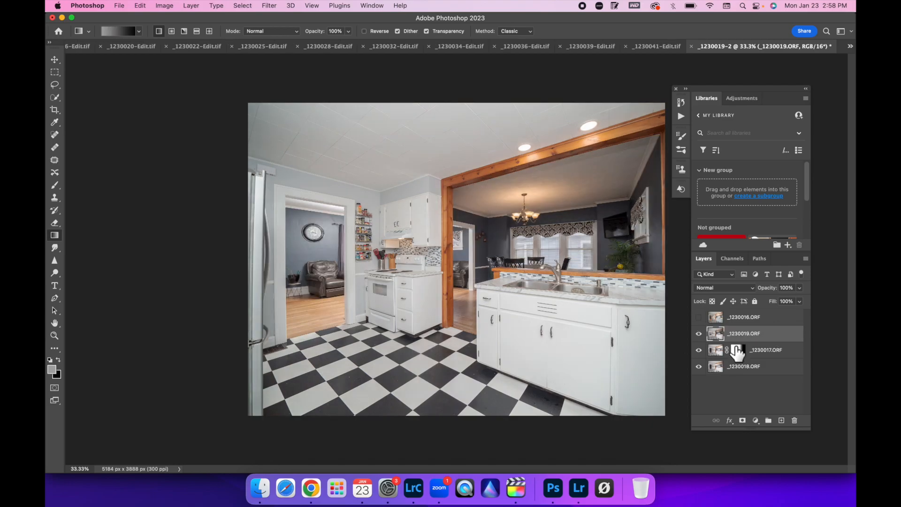
left_click(741, 421)
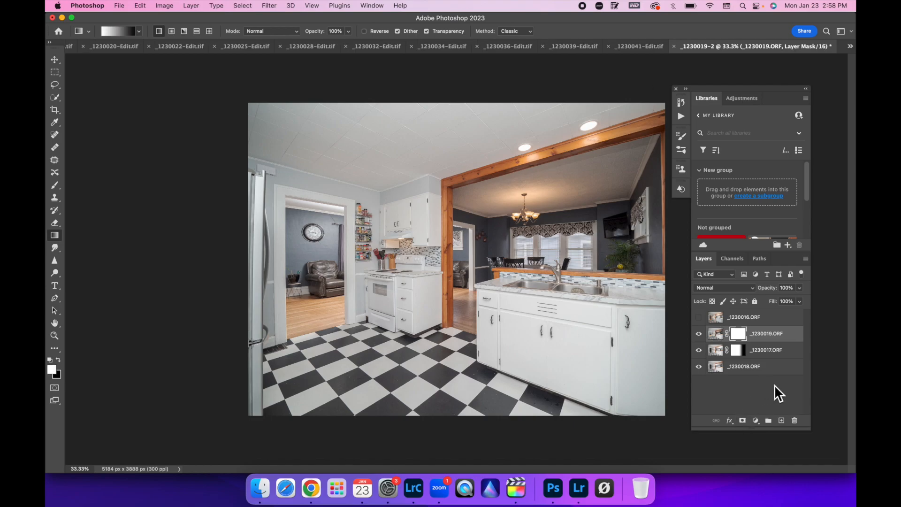
key("super+i")
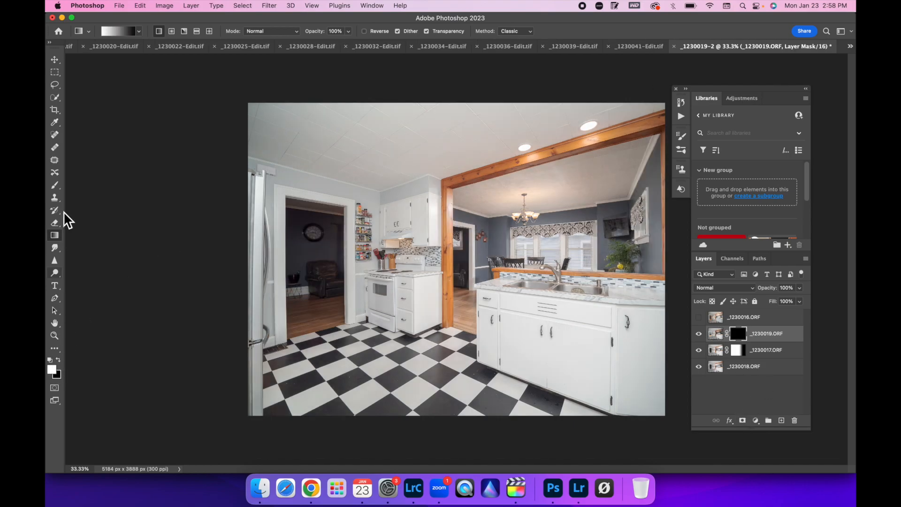
Step: Paint white with the Brush on the _1230019.ORF mask to reveal the brighter living room through both doorways
left_click(55, 185)
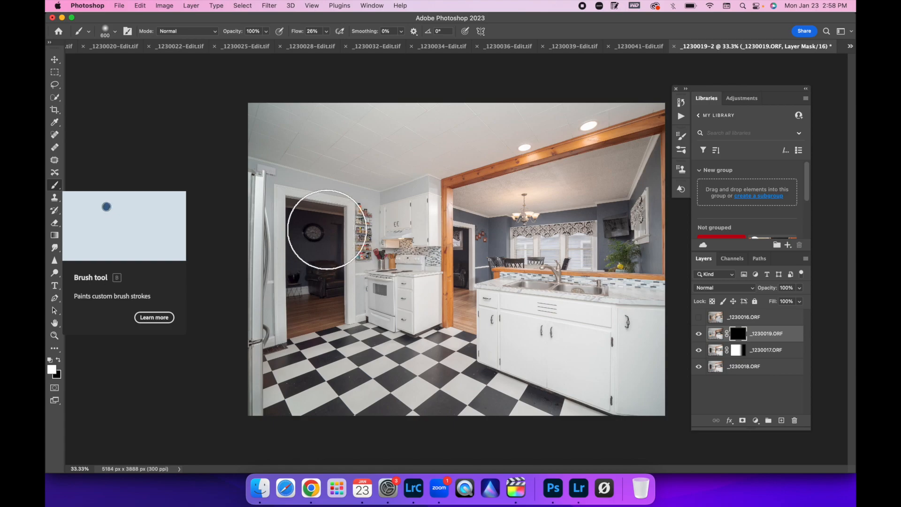
mouse_move(295, 204)
left_mouse_down()
mouse_move(298, 282)
mouse_move(292, 201)
mouse_move(302, 271)
mouse_move(295, 279)
mouse_move(312, 282)
mouse_move(320, 238)
left_mouse_up()
mouse_move(451, 253)
left_mouse_down()
mouse_move(461, 327)
mouse_move(461, 306)
left_mouse_up()
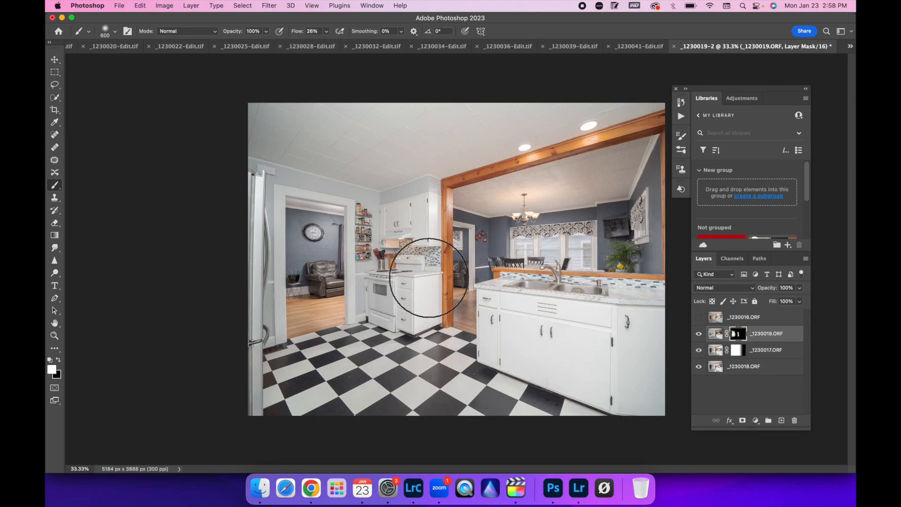
Step: Show the _1230016.ORF Luminosity layer and reduce its opacity to 49%
left_click(698, 318)
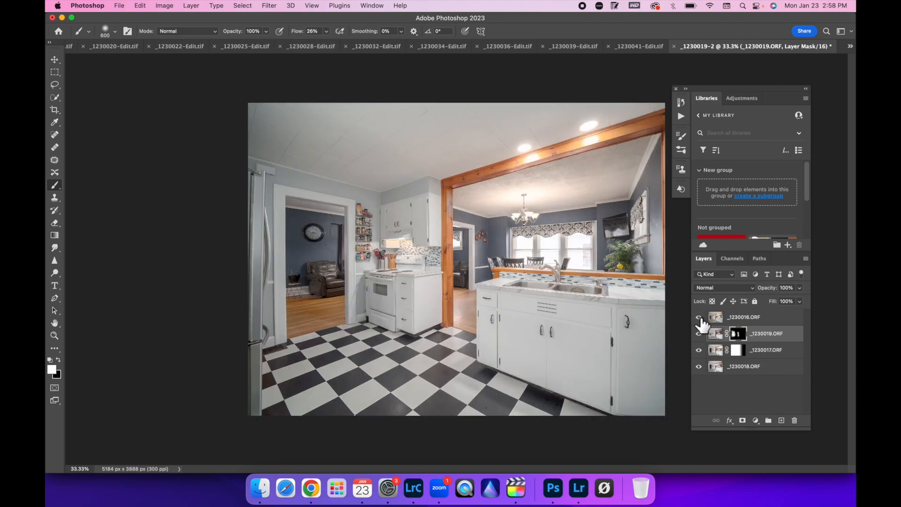
left_click(780, 321)
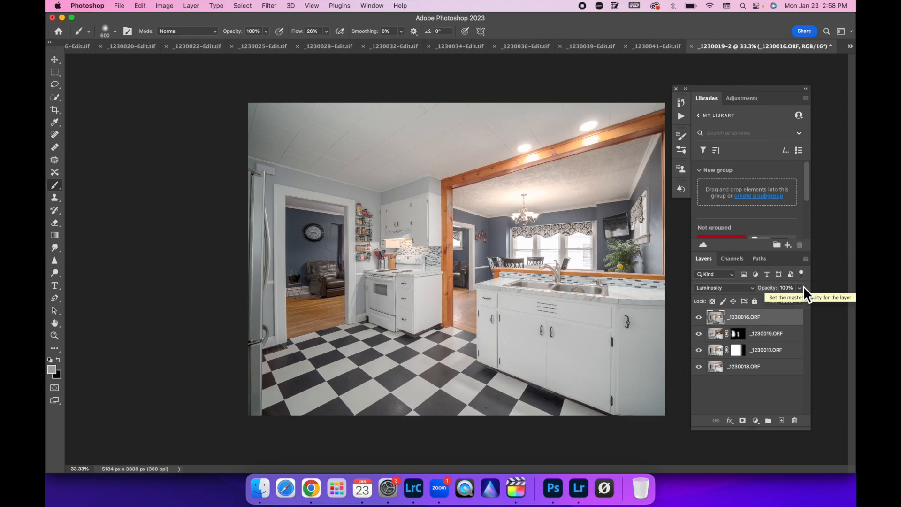
left_click(800, 288)
left_click(782, 302)
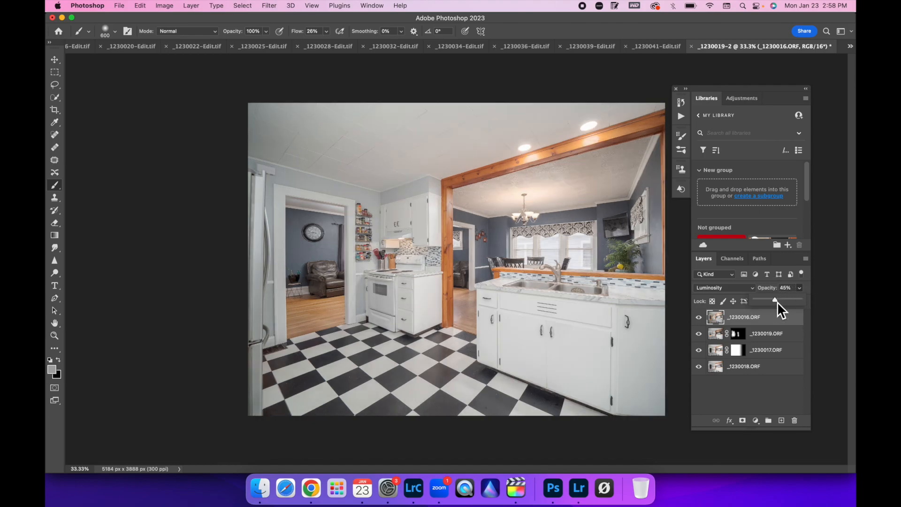
left_click_drag(777, 302, 749, 301)
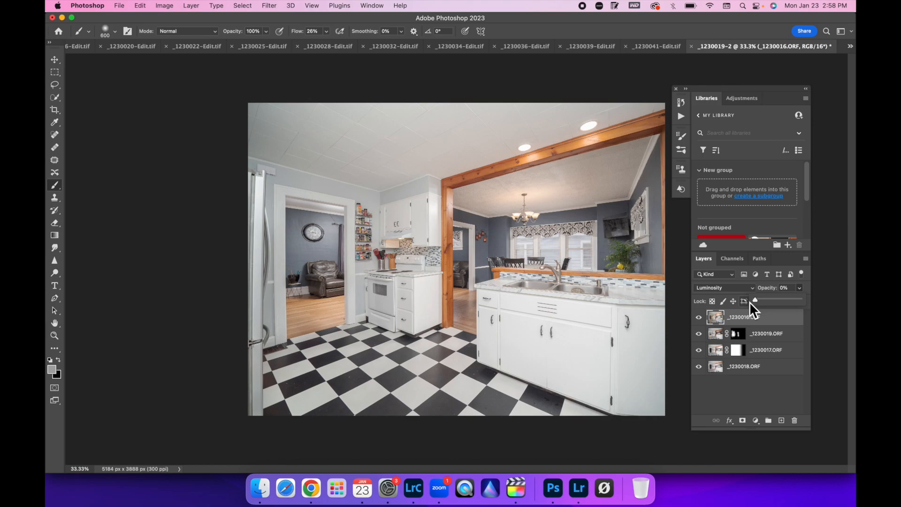
left_click(780, 301)
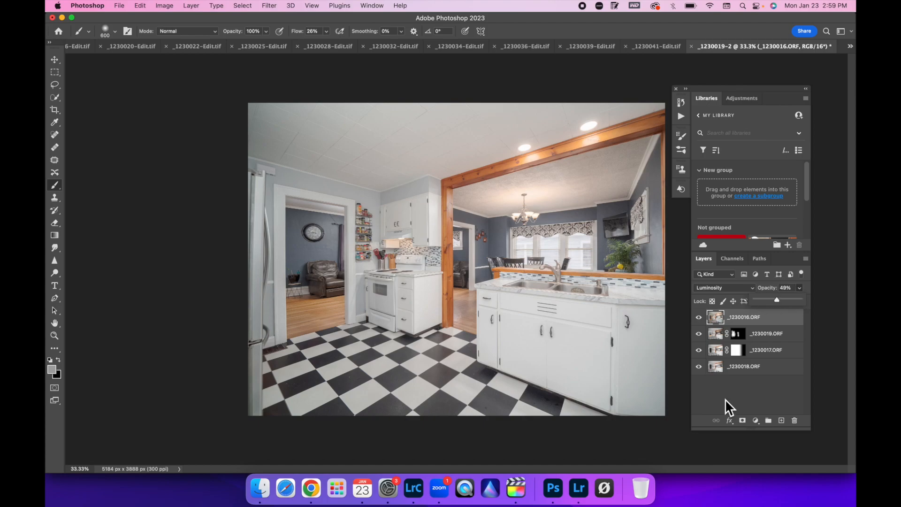
Step: Add a layer mask to _1230016.ORF and paint black over the dining room windows with a size 400 brush
left_click(742, 421)
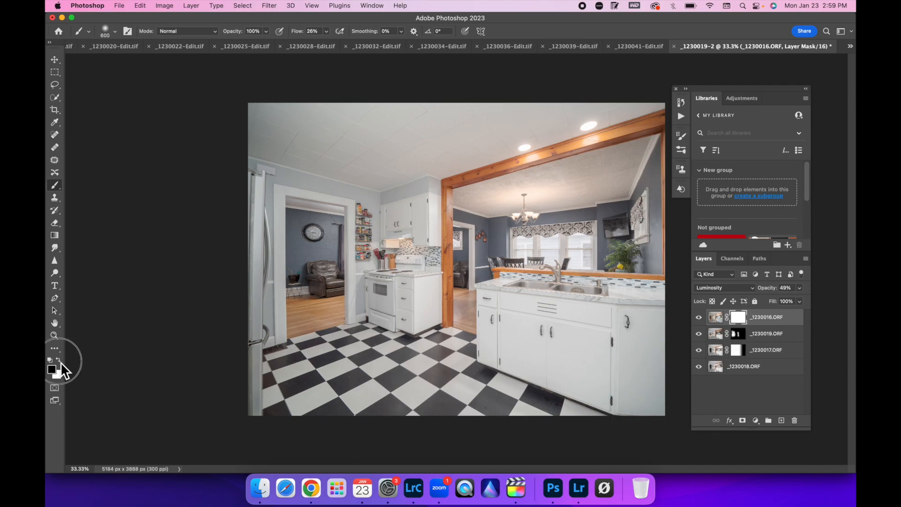
key("bracketleft")
key("bracketleft")
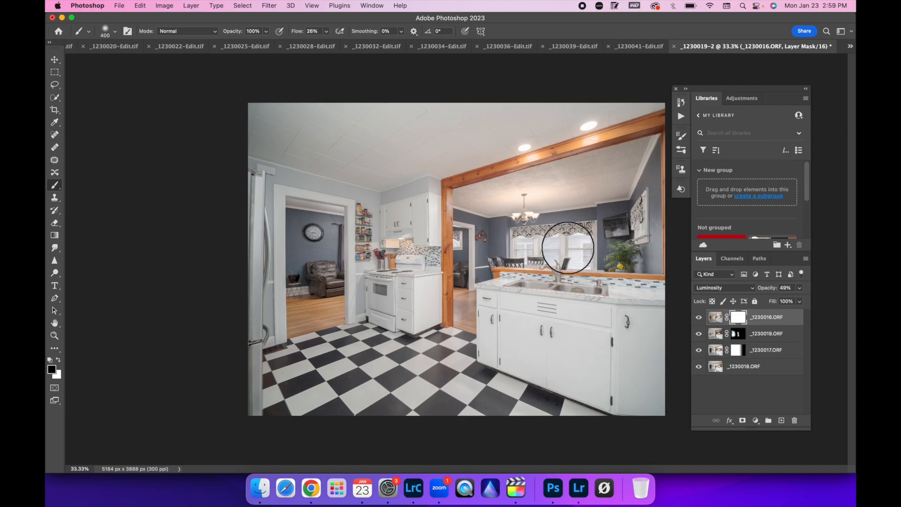
mouse_move(513, 247)
left_mouse_down()
mouse_move(533, 259)
mouse_move(568, 252)
mouse_move(515, 243)
mouse_move(537, 250)
left_mouse_up()
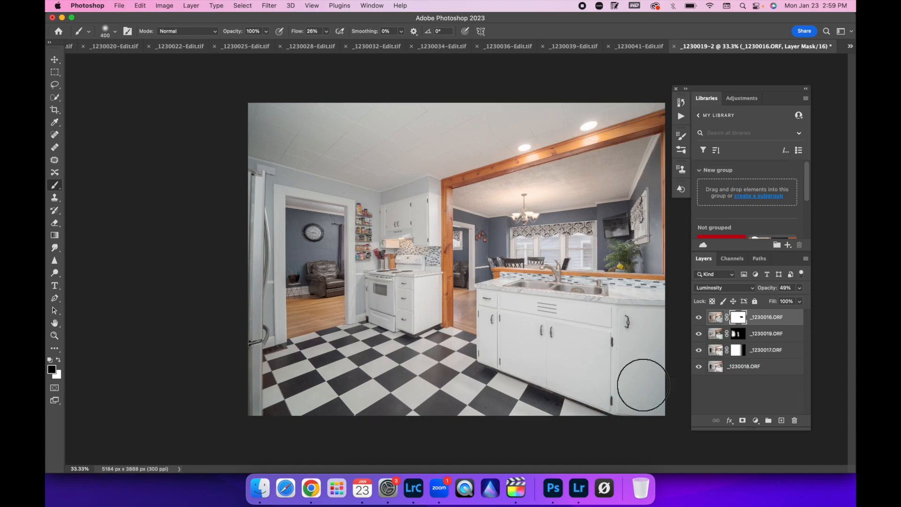
Step: Flatten the blended kitchen layers into a single background and save the image
left_click(764, 369)
right_click(767, 368)
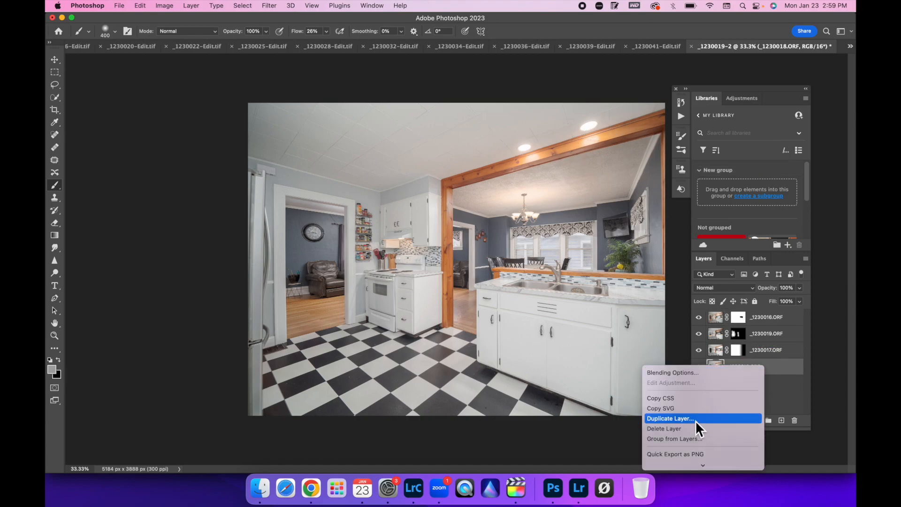
scroll(695, 423, "down", 5)
left_click(680, 339)
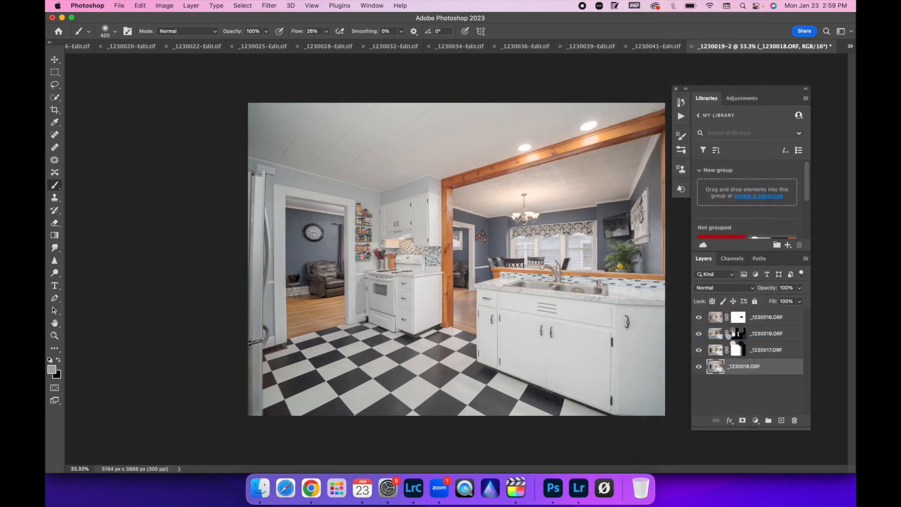
key("super+s")
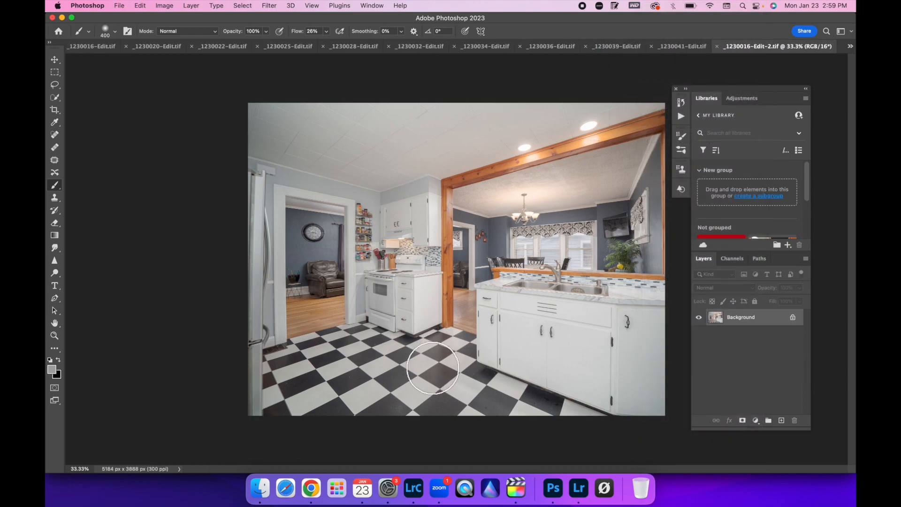
Step: In Lightroom Classic, apply the Interior FINAL preset to _1230016-Edit-2.tif, set its exposure to +0.26 and adjust the blacks
left_click(413, 497)
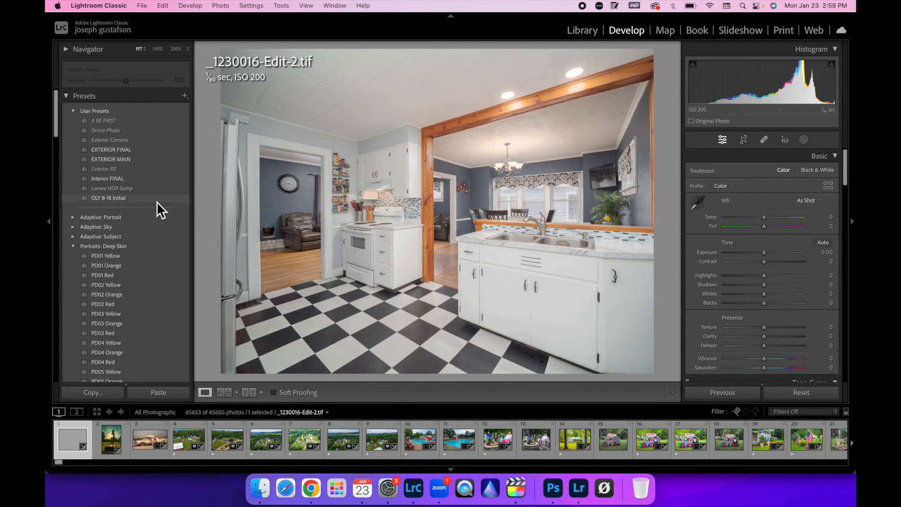
left_click(113, 178)
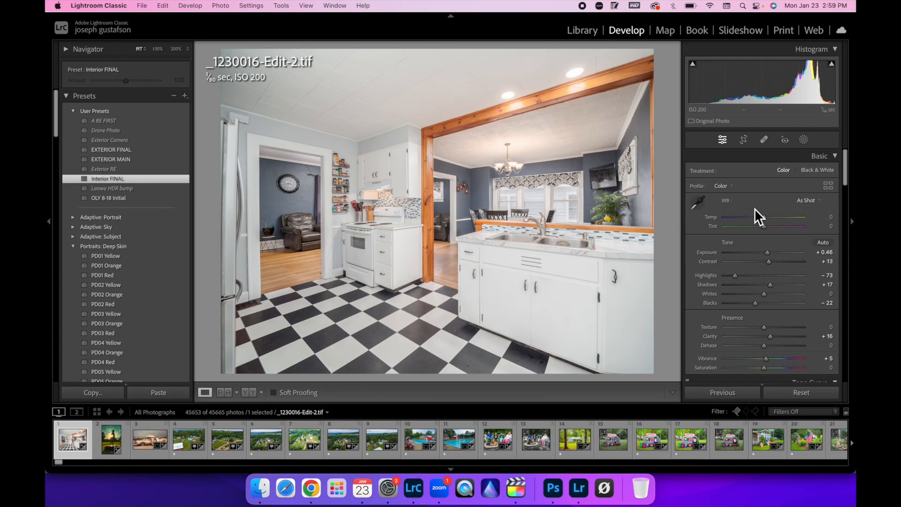
left_click_drag(769, 82, 758, 82)
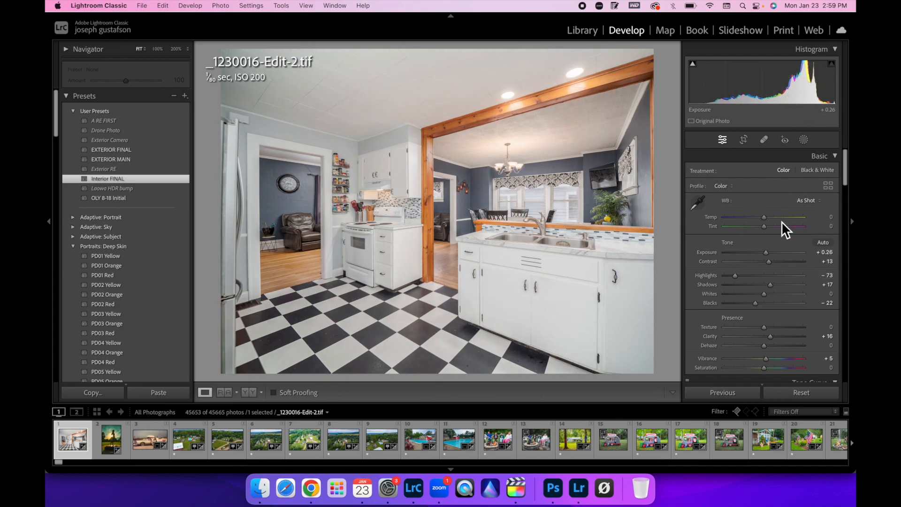
left_click_drag(755, 303, 780, 287)
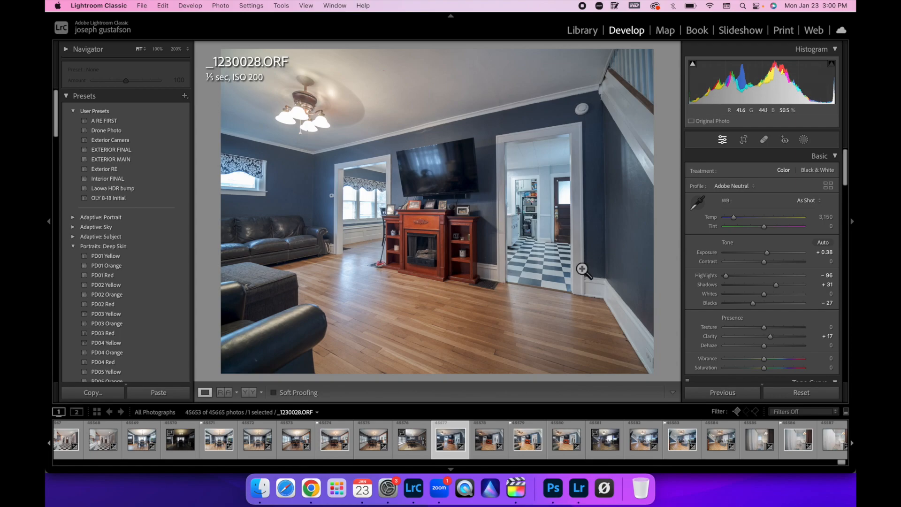
Step: Set the exposure of _1230028.ORF to +1.06, and give _1230029.ORF an exposure of +0.62 and shadows of +59
left_click_drag(781, 73, 807, 73)
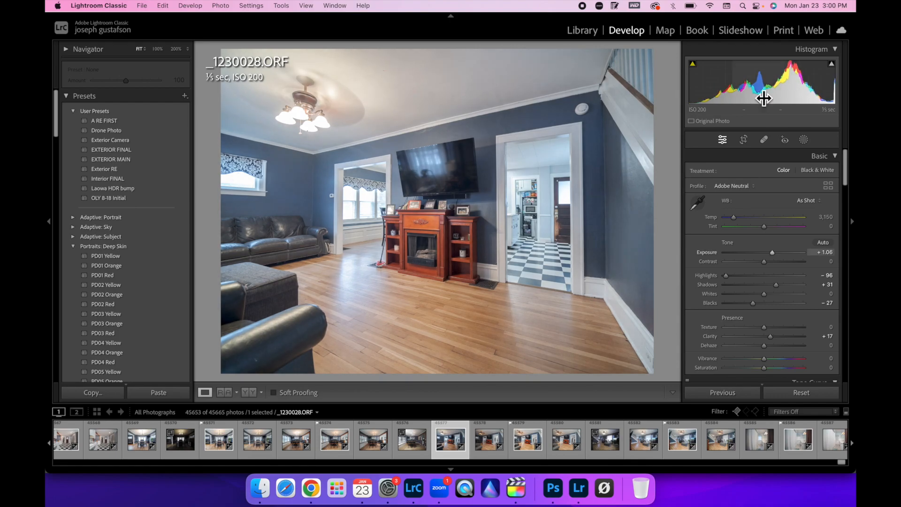
left_click(488, 453)
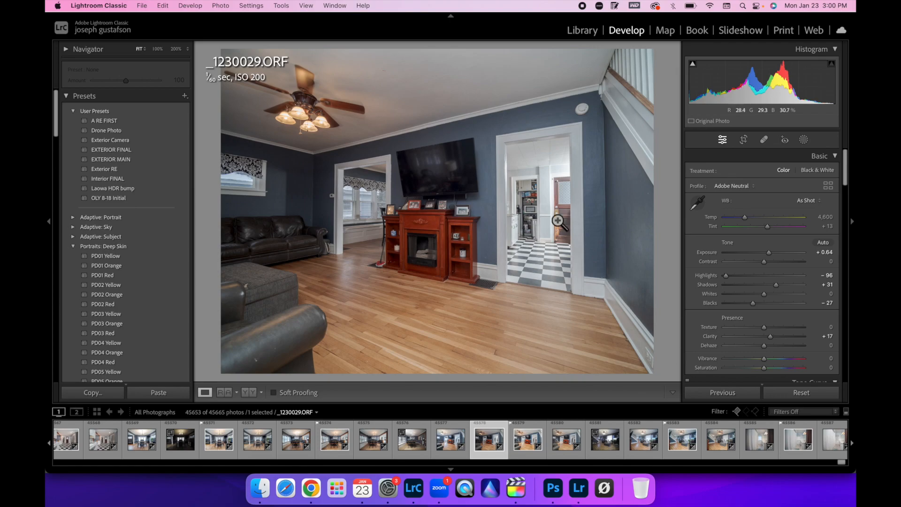
mouse_move(761, 82)
left_mouse_down()
mouse_move(773, 82)
mouse_move(748, 82)
left_mouse_up()
left_click(788, 285)
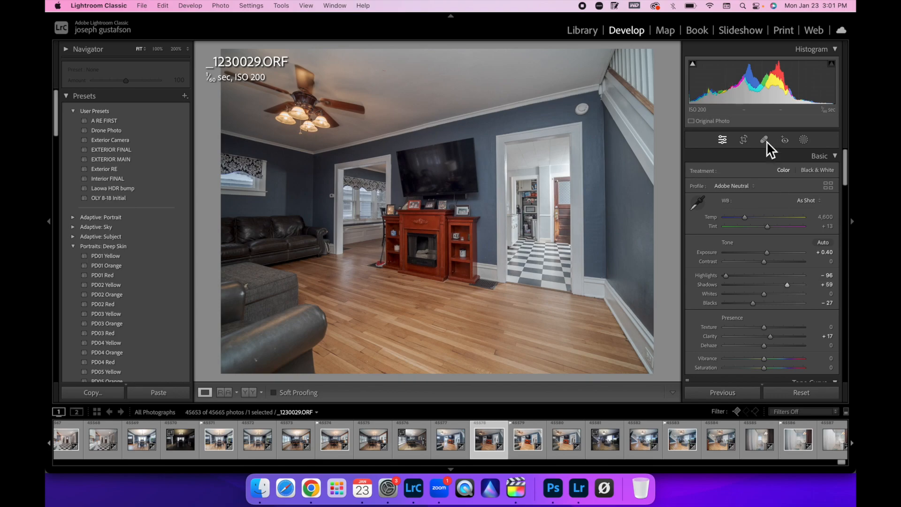
left_click_drag(753, 83, 760, 82)
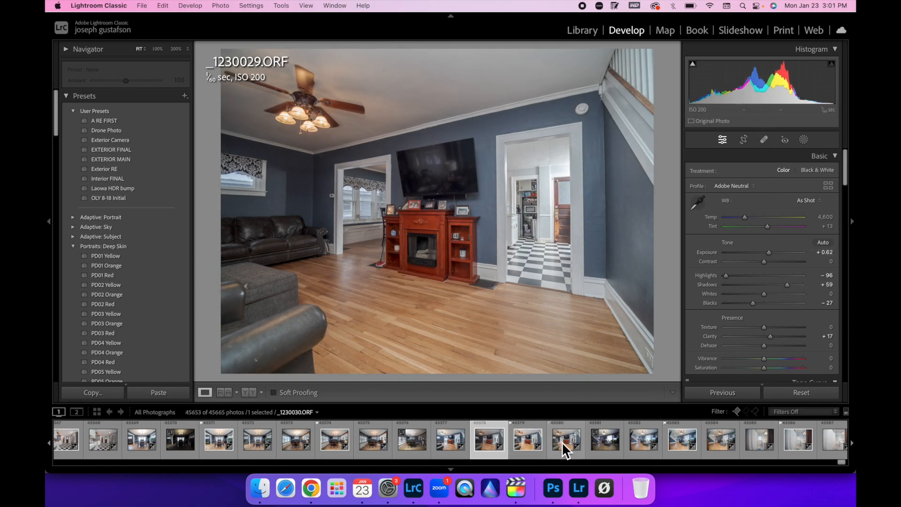
Step: Rate _1230028.ORF, _1230029.ORF and _1230030.ORF one star each, and set the exposure of _1230030.ORF to +1.54
left_click(448, 453)
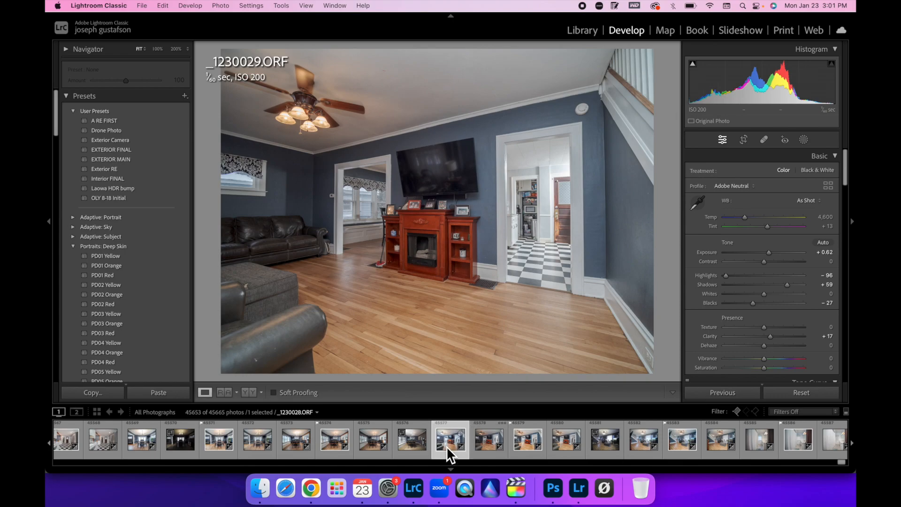
key("1")
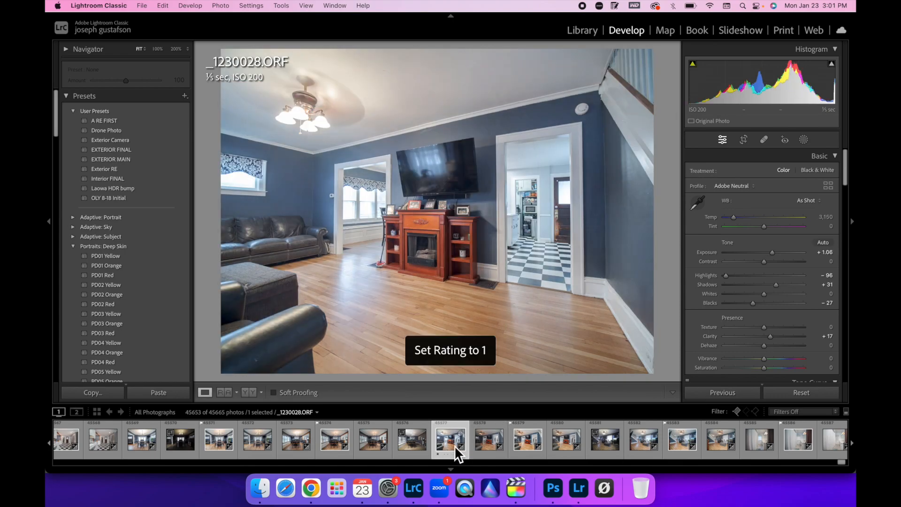
left_click(489, 454)
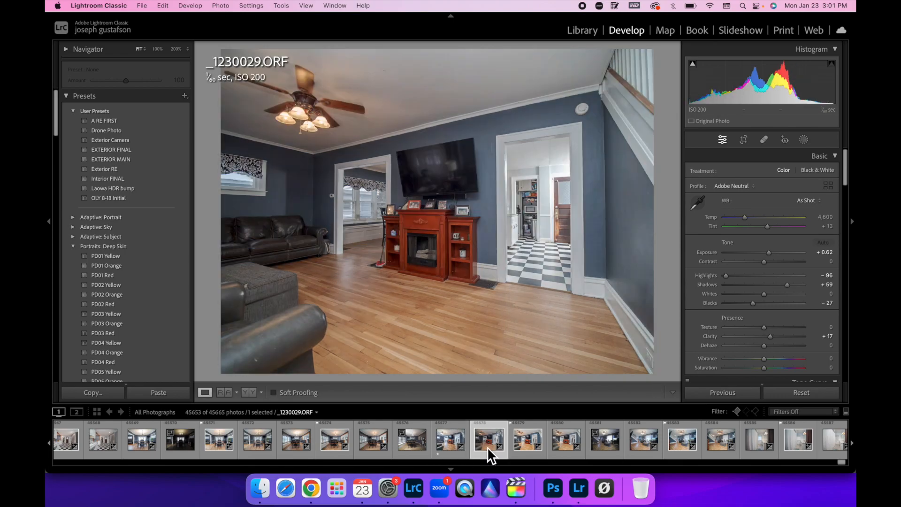
key("1")
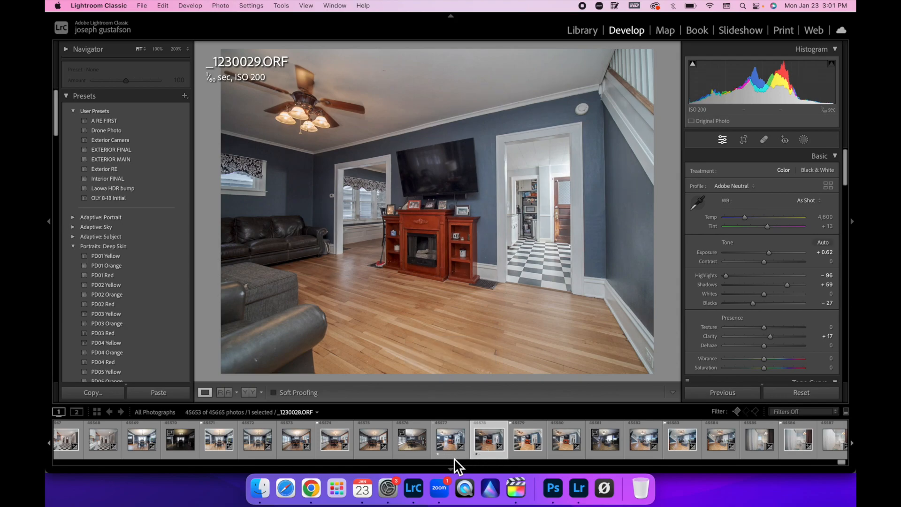
left_click(564, 446)
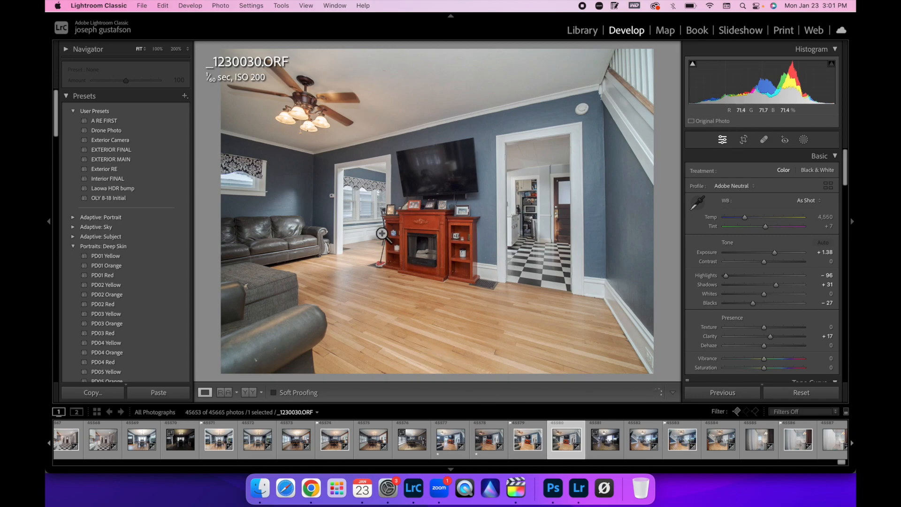
key("1")
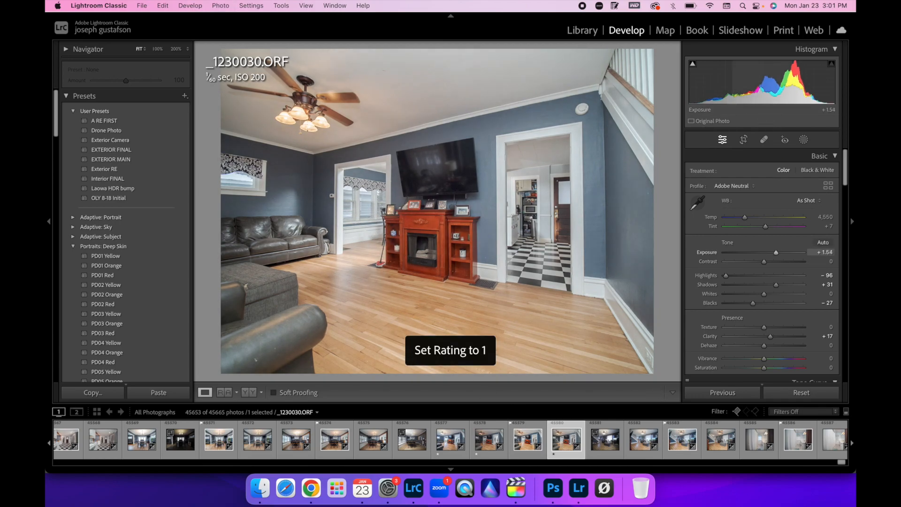
Step: Open the three rated living room photos together as layers in Photoshop
left_click(489, 450, "super")
left_click(447, 446, "super")
right_click(446, 448)
mouse_move(497, 224)
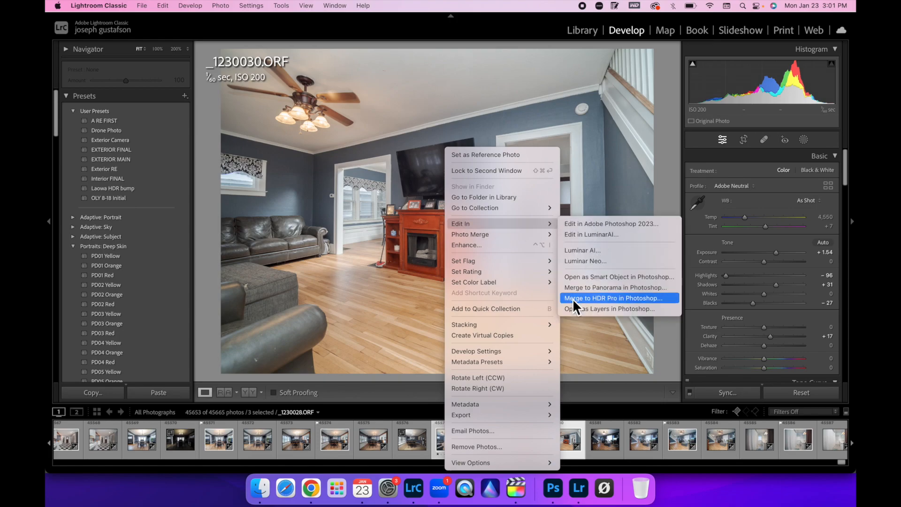
left_click(577, 309)
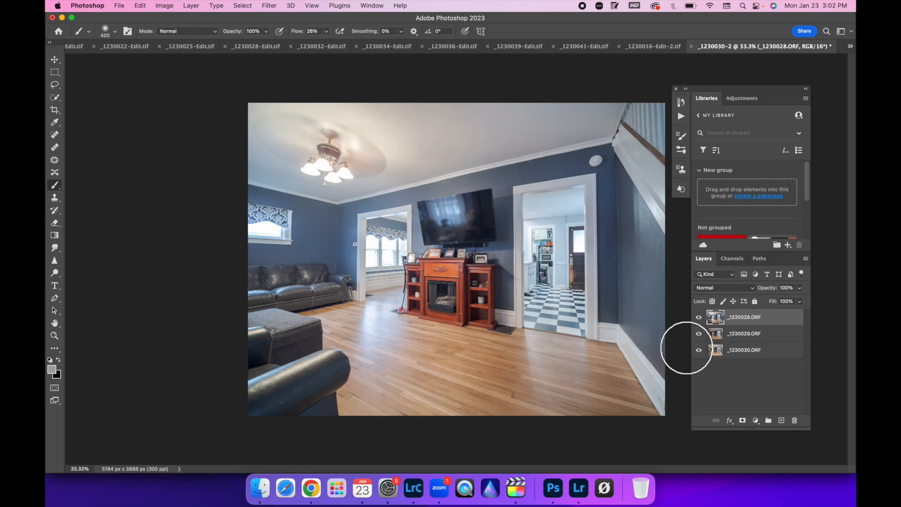
Step: Compare the three living room exposures by switching the _1230028.ORF and _1230029.ORF layers off and back on
left_click(699, 318)
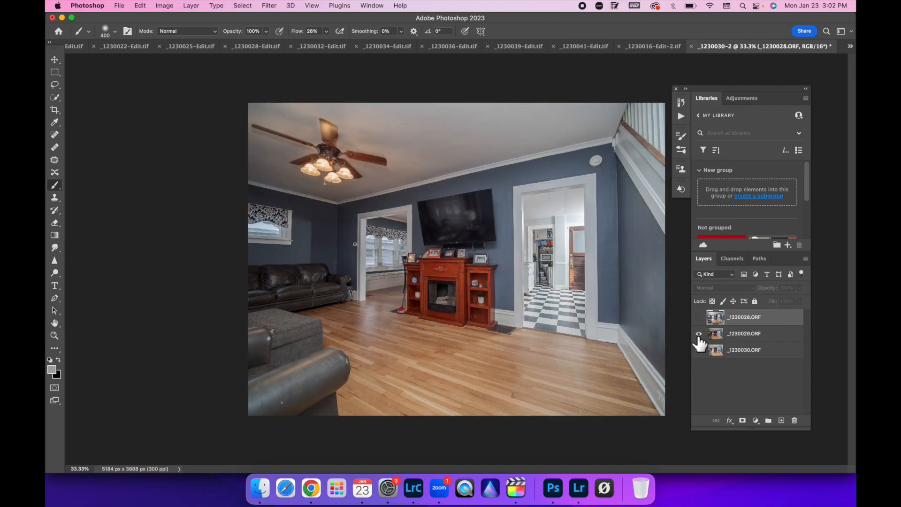
left_click(700, 334)
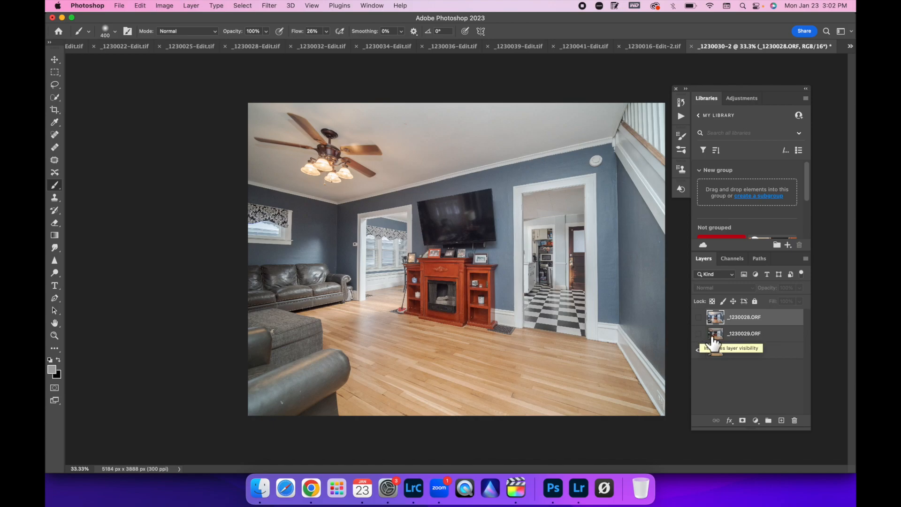
left_click(700, 333)
left_click(698, 317)
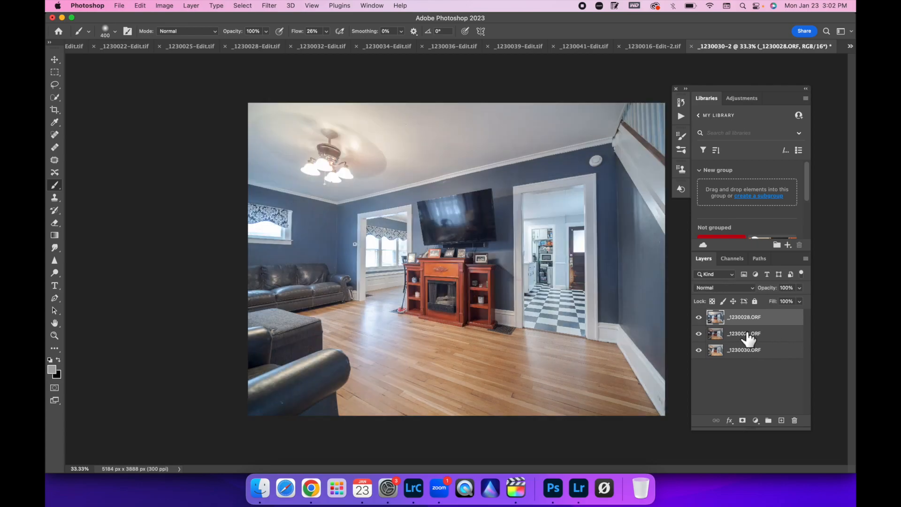
Step: Hide the _1230028.ORF layer and add a layer mask to the _1230029.ORF layer
left_click(698, 318)
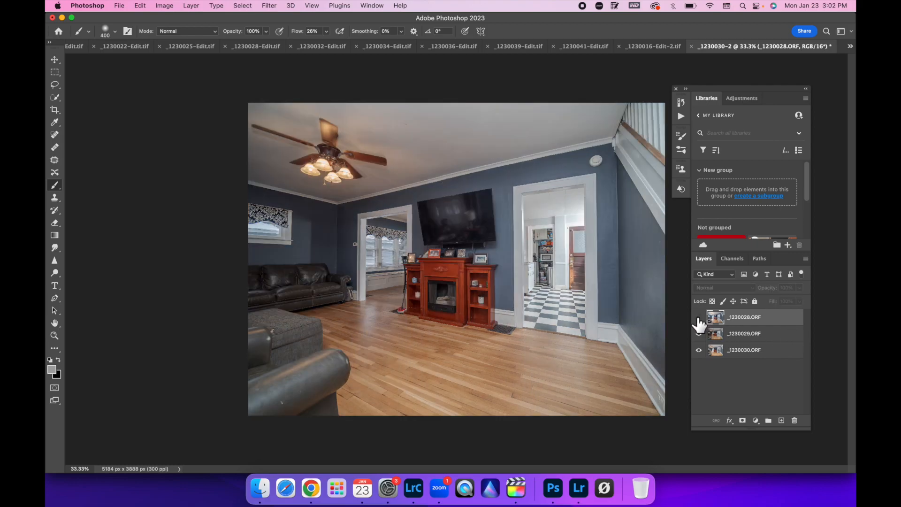
left_click(699, 337)
left_click(698, 337)
left_click(780, 342)
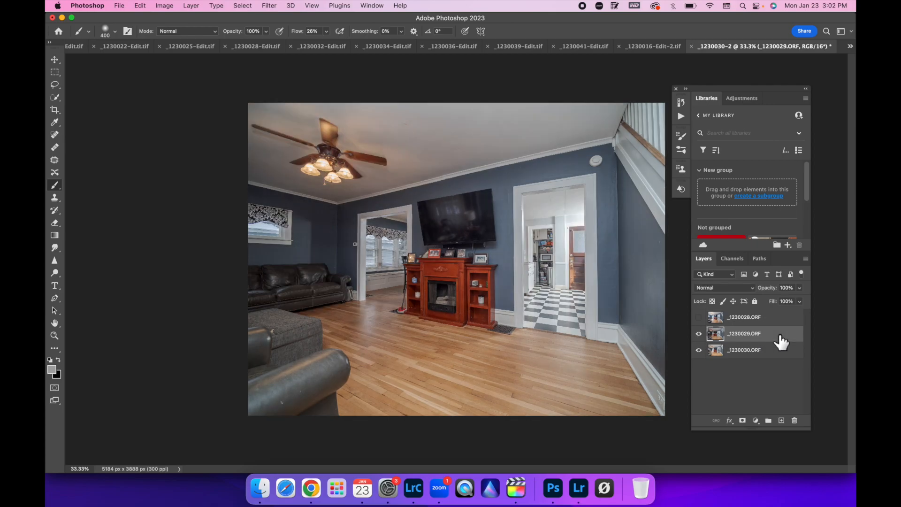
left_click(742, 421)
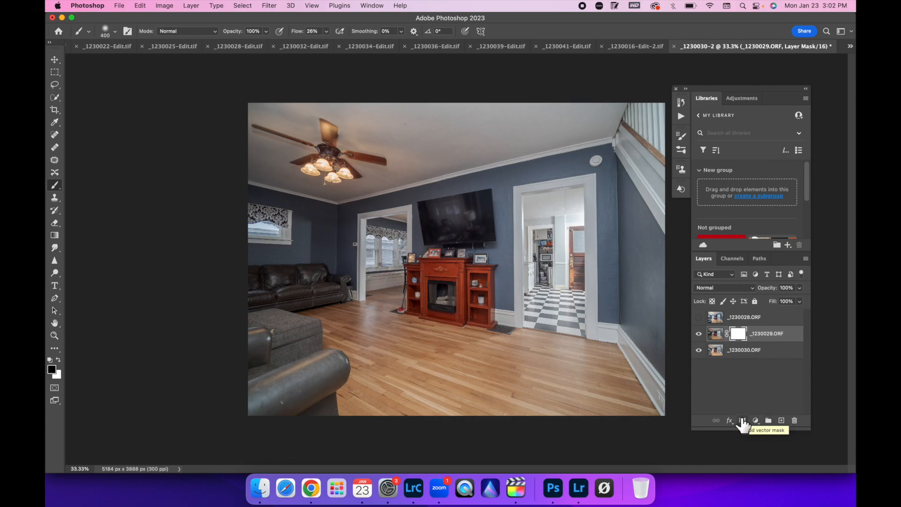
Step: Invert the _1230029.ORF mask and reveal the kitchen doorway with a white brush at 6% flow, cleaning up the door frame in black
key("super+i")
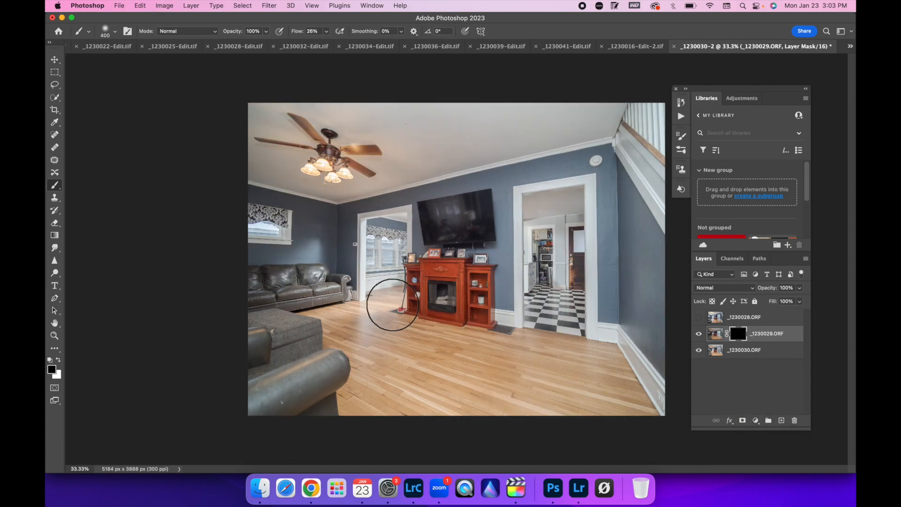
left_click(58, 359)
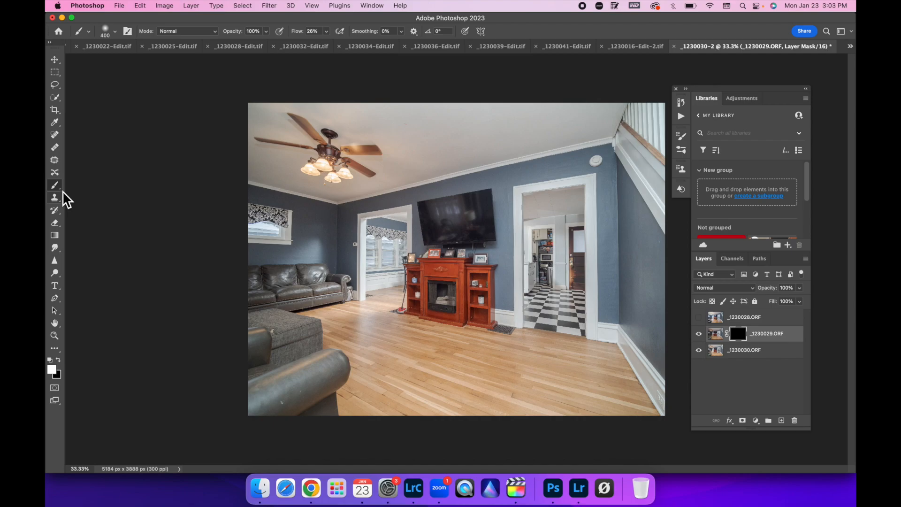
left_click(326, 32)
left_click_drag(326, 43, 317, 44)
mouse_move(525, 216)
left_mouse_down()
mouse_move(531, 244)
mouse_move(575, 171)
mouse_move(582, 195)
mouse_move(573, 225)
mouse_move(533, 257)
mouse_move(535, 291)
mouse_move(559, 304)
mouse_move(569, 297)
mouse_move(577, 221)
mouse_move(535, 282)
mouse_move(548, 358)
mouse_move(547, 291)
mouse_move(543, 342)
mouse_move(523, 202)
mouse_move(576, 199)
mouse_move(546, 256)
mouse_move(559, 259)
mouse_move(555, 302)
mouse_move(597, 201)
mouse_move(573, 267)
left_mouse_up()
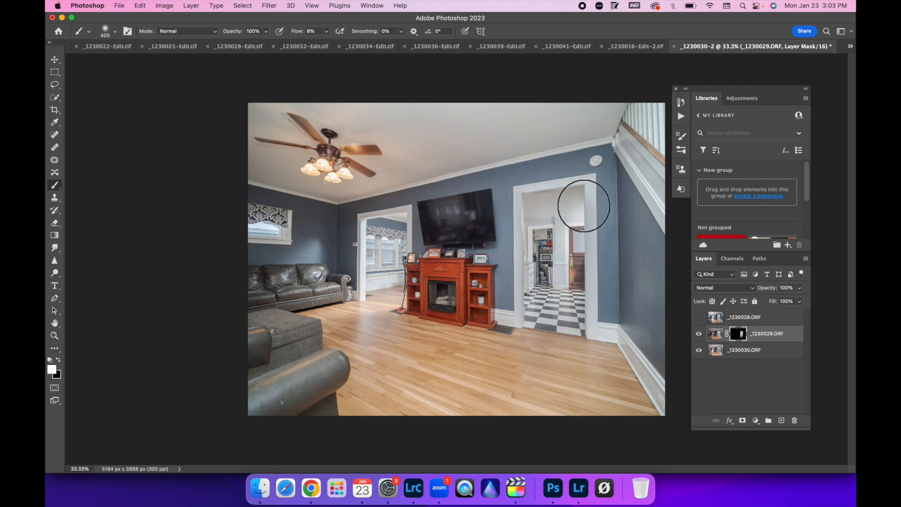
left_click(58, 360)
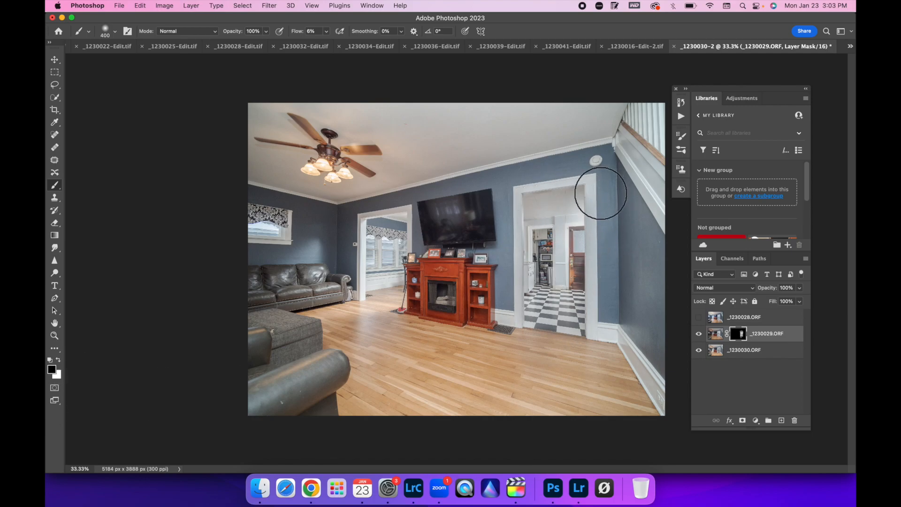
left_click_drag(579, 219, 583, 209)
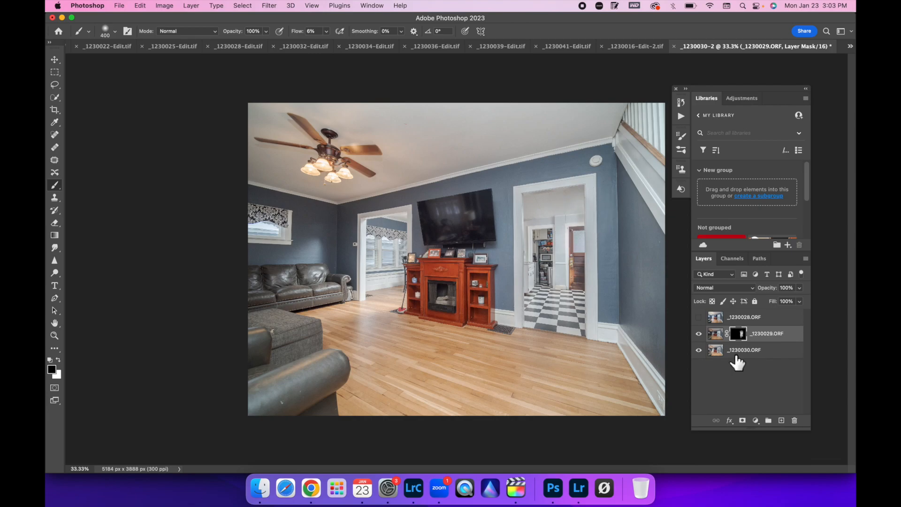
Step: Show the _1230028.ORF layer, set its blend mode to Luminosity and reduce its opacity to 47%
left_click(698, 317)
left_click(770, 317)
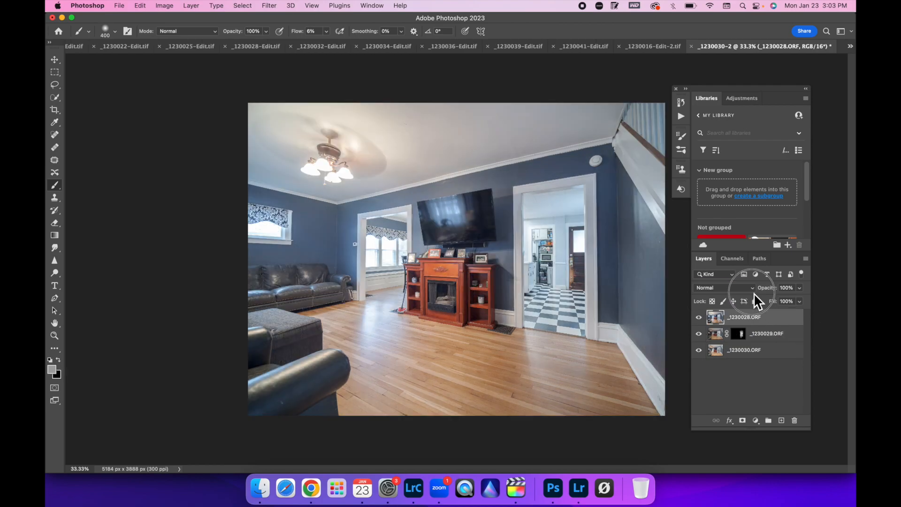
left_click(752, 289)
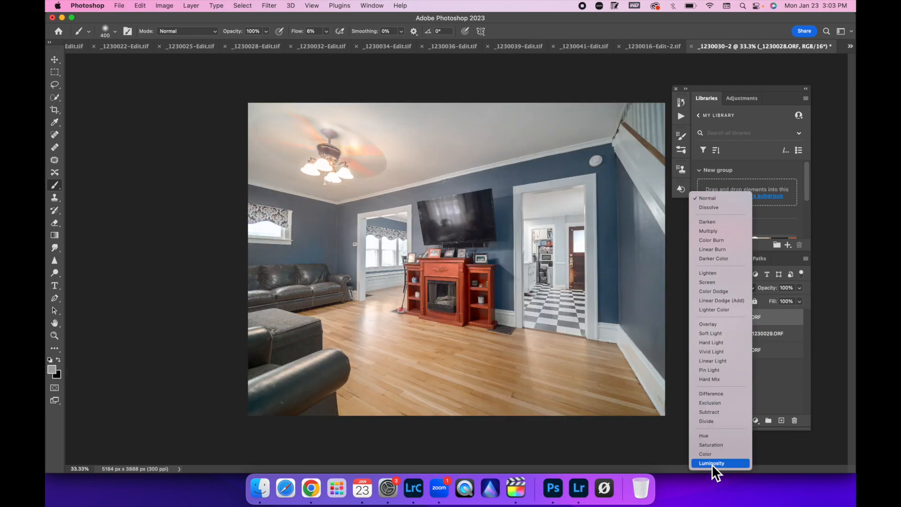
left_click(712, 463)
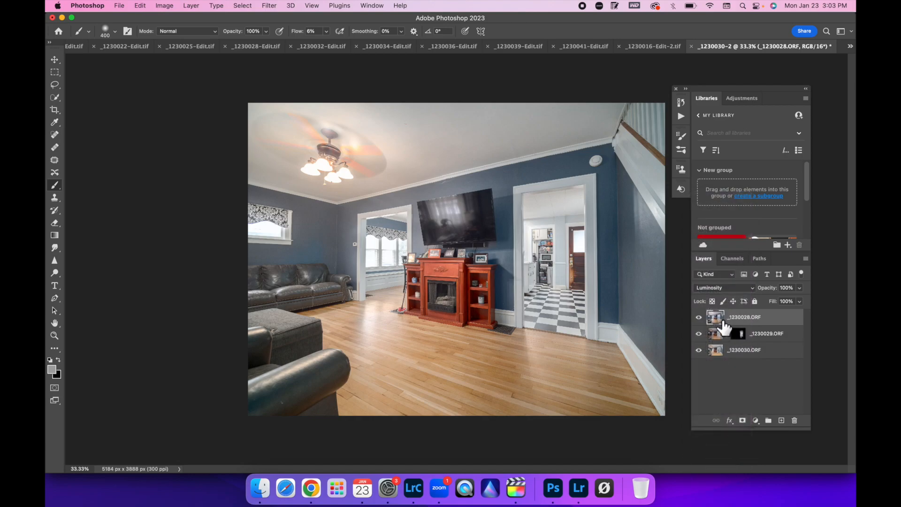
left_click(799, 288)
left_click(780, 300)
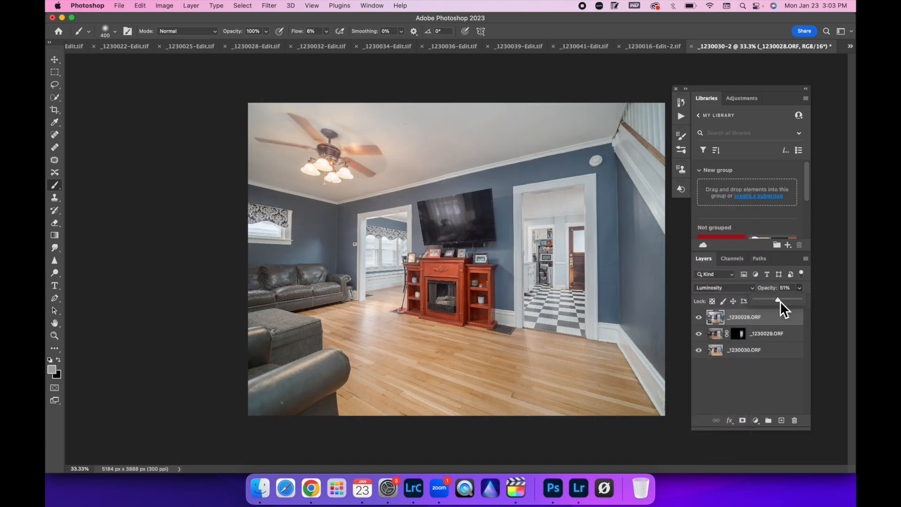
left_click_drag(777, 302, 778, 301)
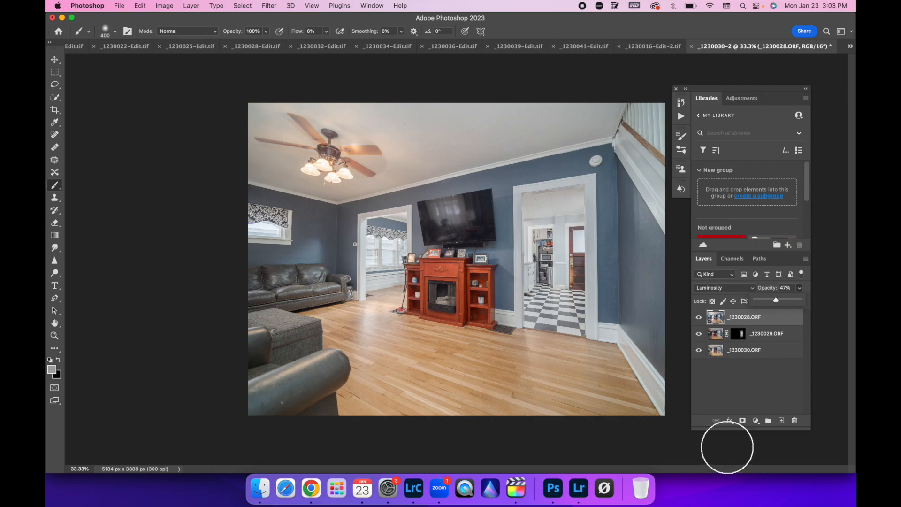
Step: Add a layer mask to _1230028.ORF, paint out the ceiling fan area in black, and flatten the image
left_click(742, 421)
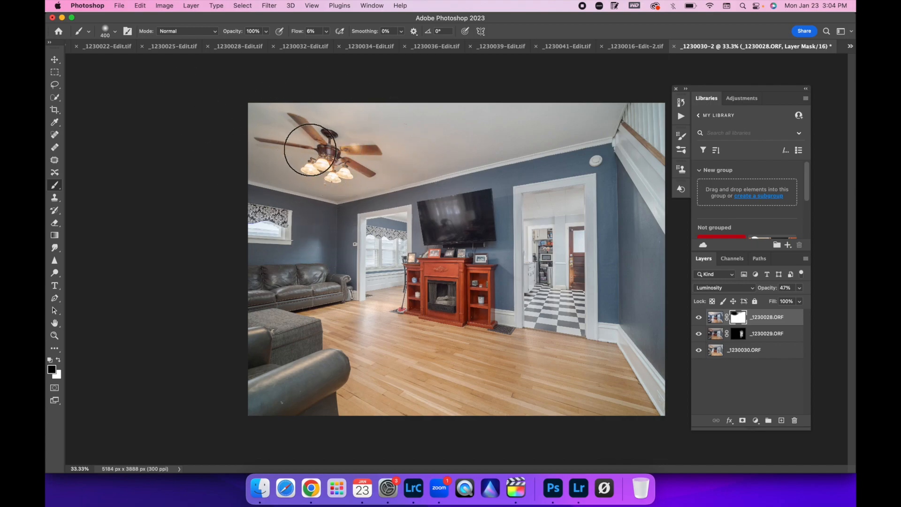
right_click(754, 356)
scroll(708, 403, "down", 5)
left_click(700, 341)
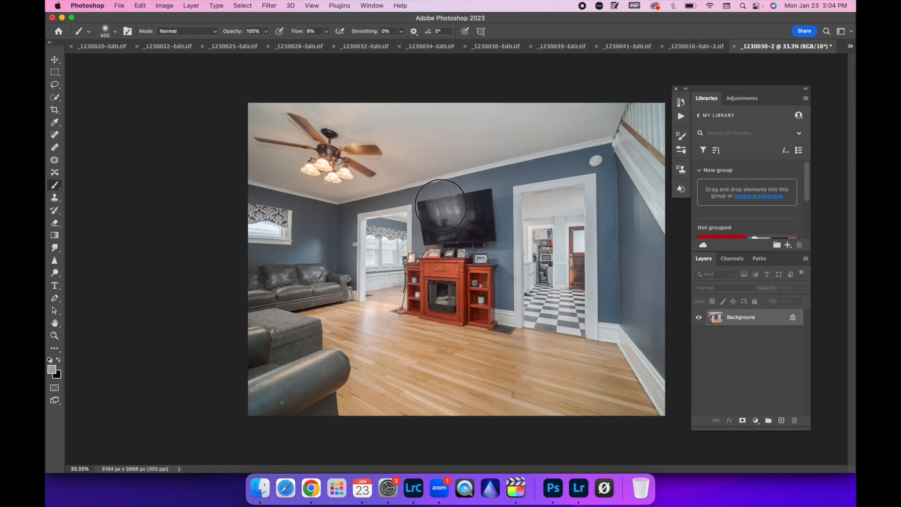
Step: Add a new empty layer and draw a closed four-point Pen path around the wall-mounted TV screen
left_click(781, 421)
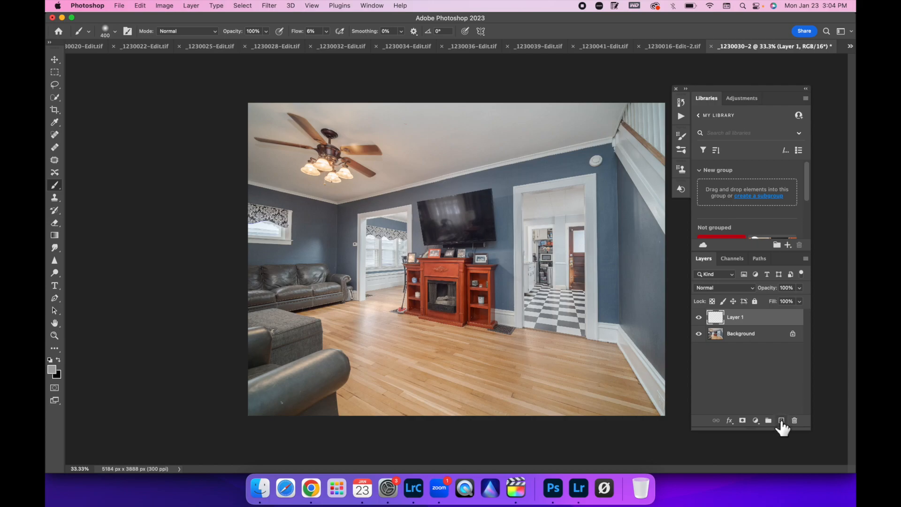
left_click(55, 298)
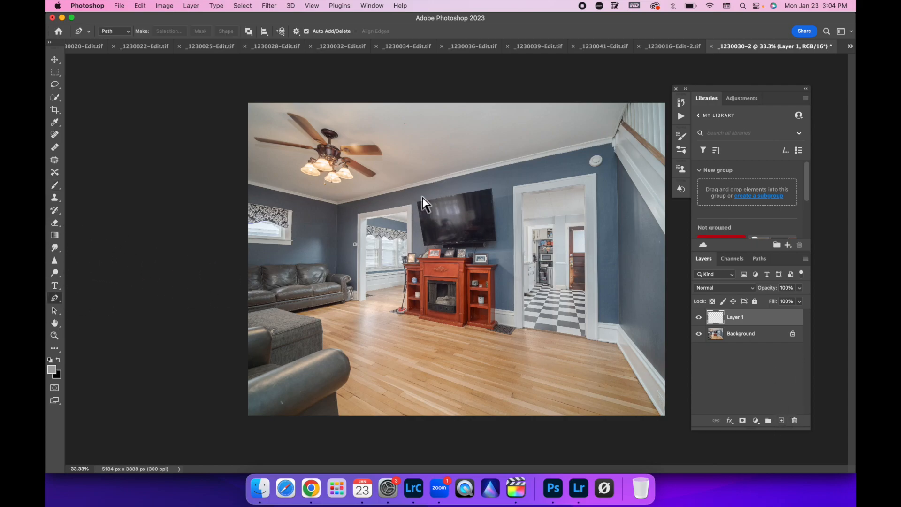
key("super+equal")
key("super+equal")
key("super+equal")
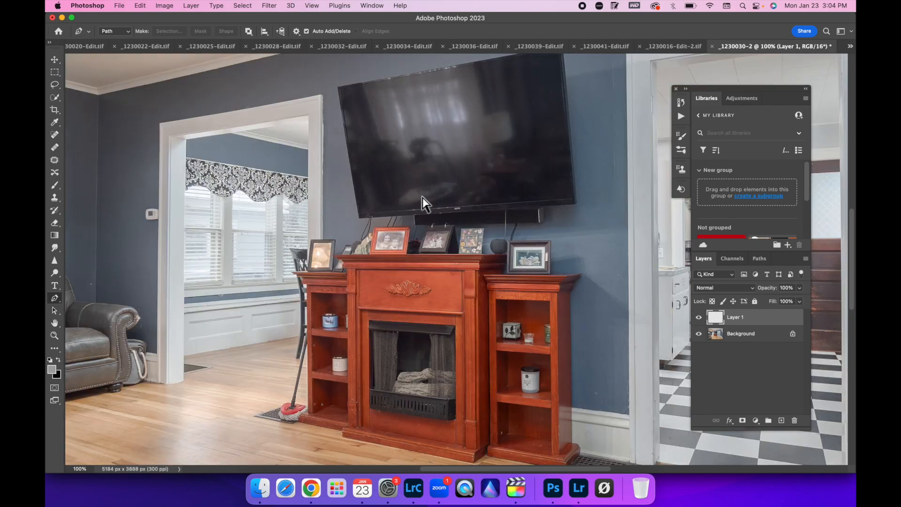
scroll(424, 205, "up", 5)
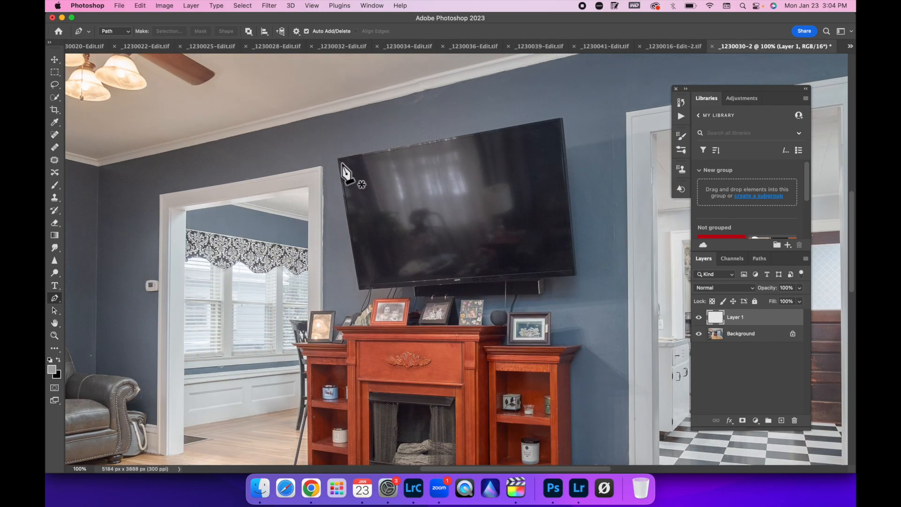
left_click(340, 161)
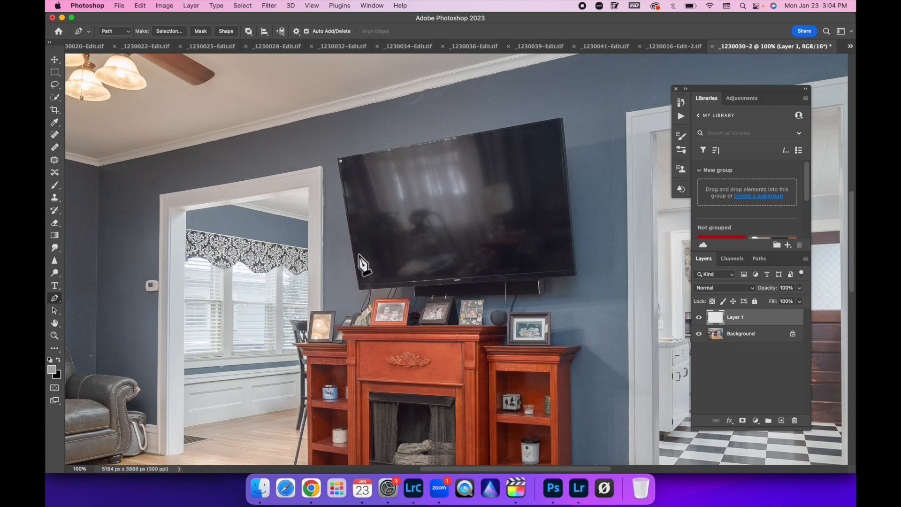
left_click(360, 285)
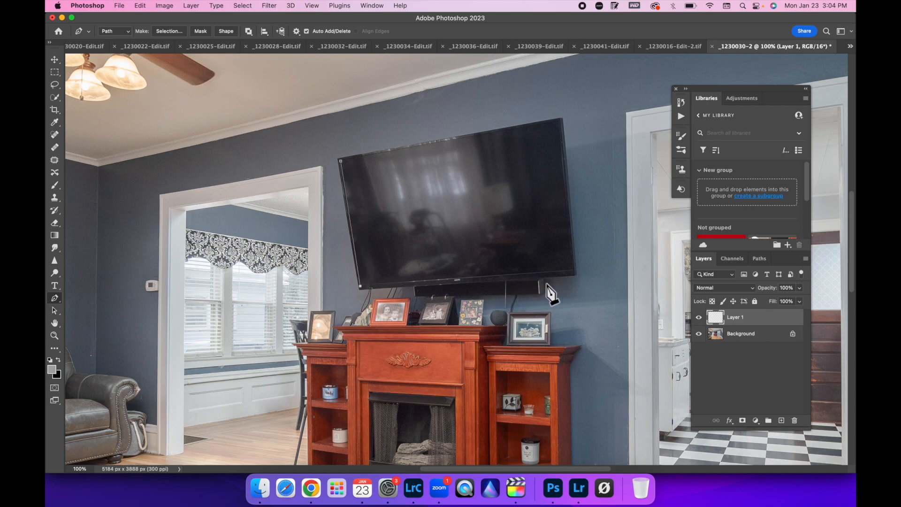
left_click(574, 271)
left_click(559, 120)
left_click(341, 161)
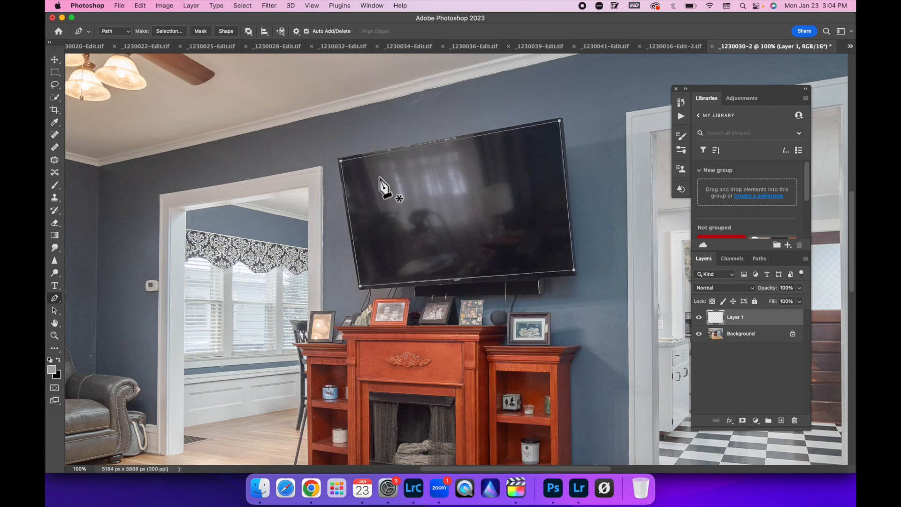
Step: Fill the TV path with color 010101 at 100% opacity and delete the path
right_click(382, 179)
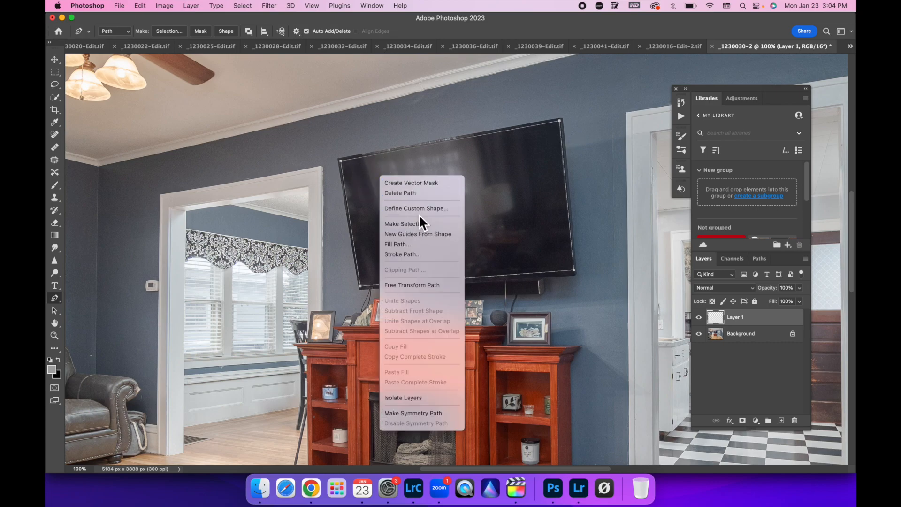
left_click(406, 244)
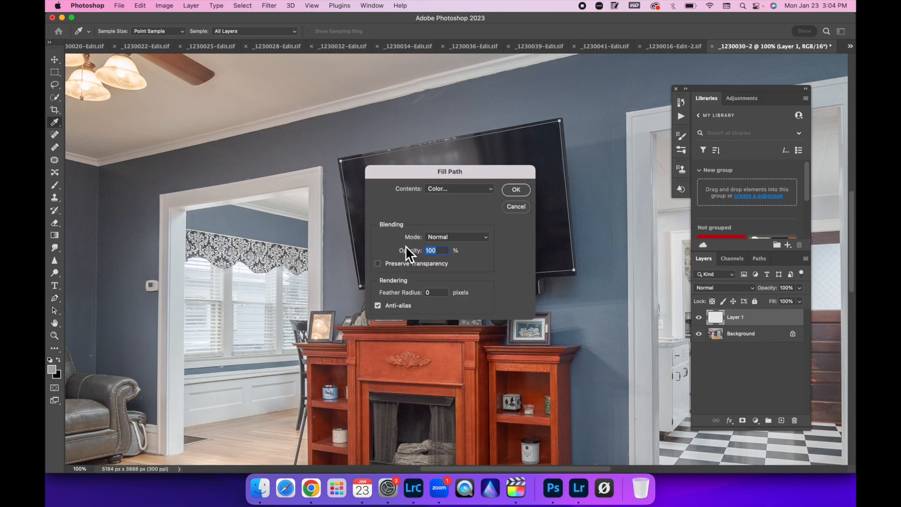
left_click(491, 189)
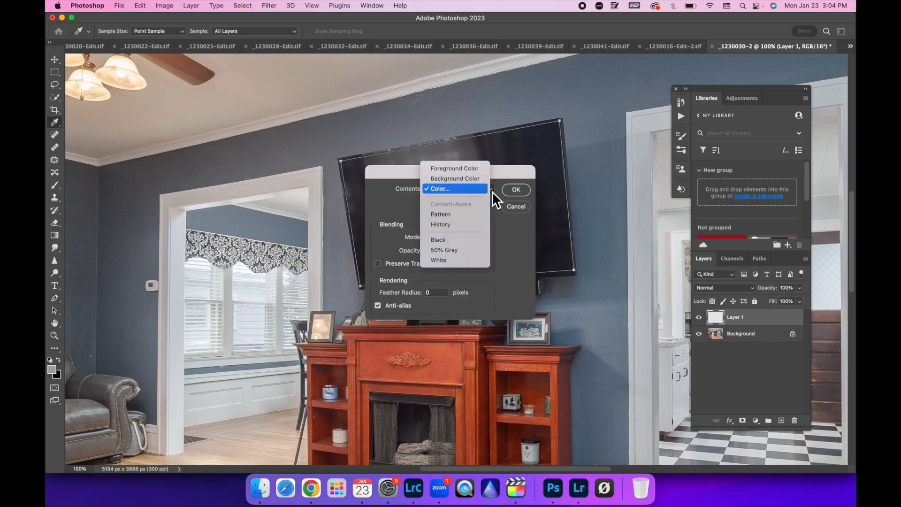
left_click(467, 190)
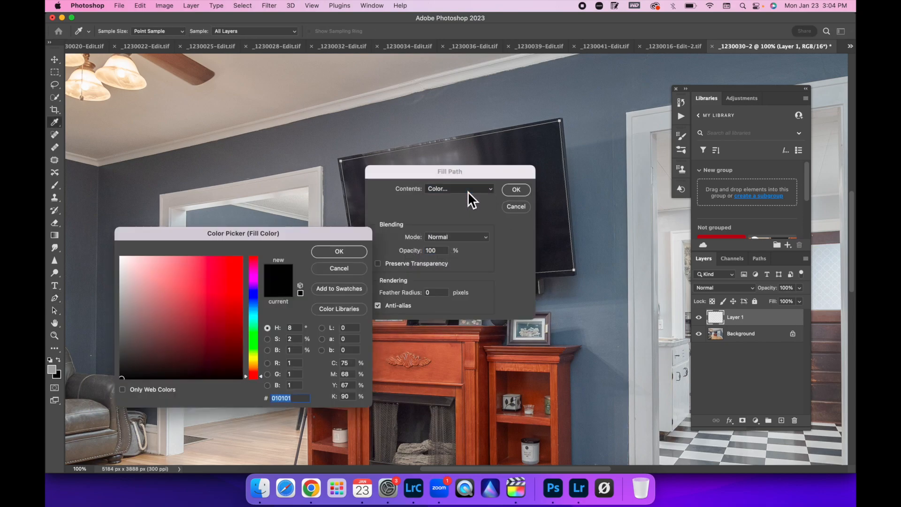
left_click(329, 251)
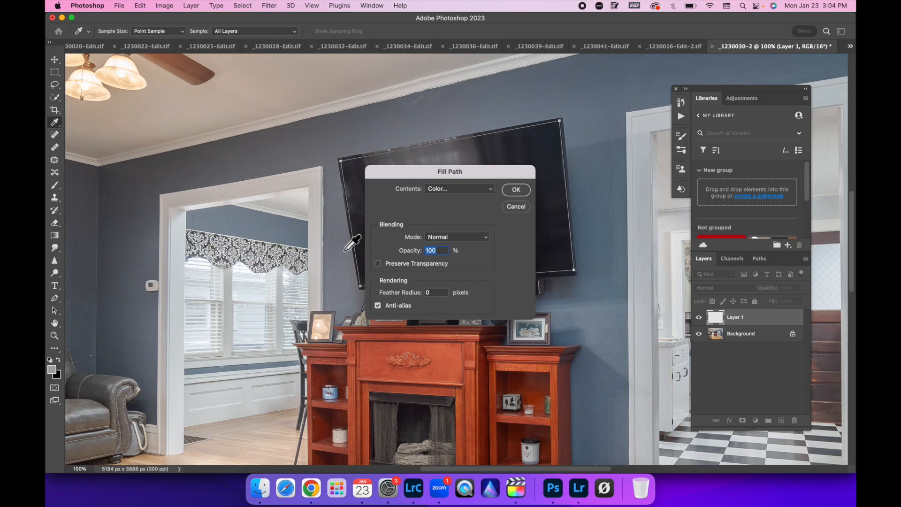
left_click(519, 193)
right_click(475, 231)
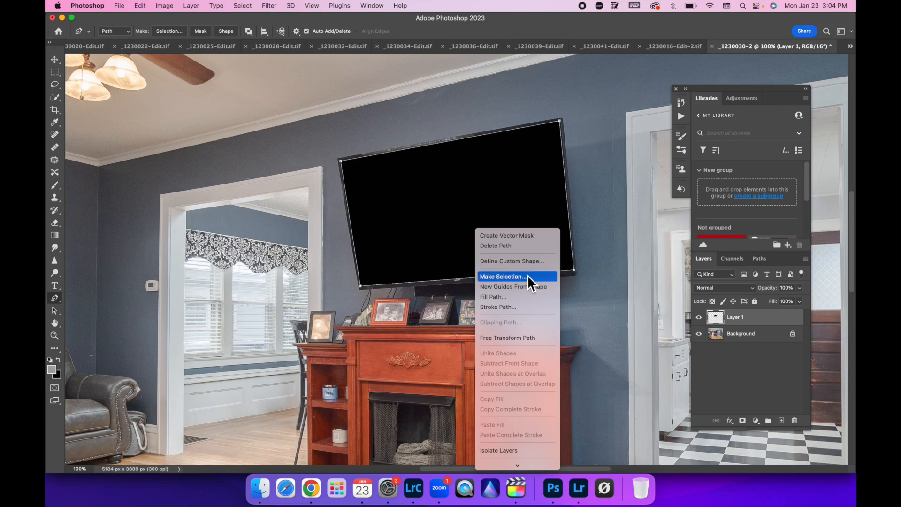
left_click(508, 249)
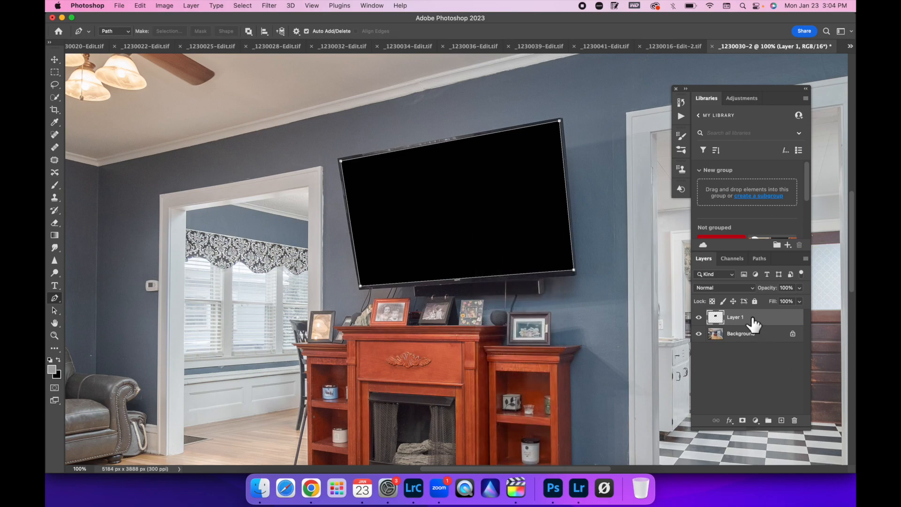
Step: Set the opacity of the black TV fill layer to 70%
left_click(799, 300)
left_click(779, 301)
left_click_drag(786, 301, 788, 302)
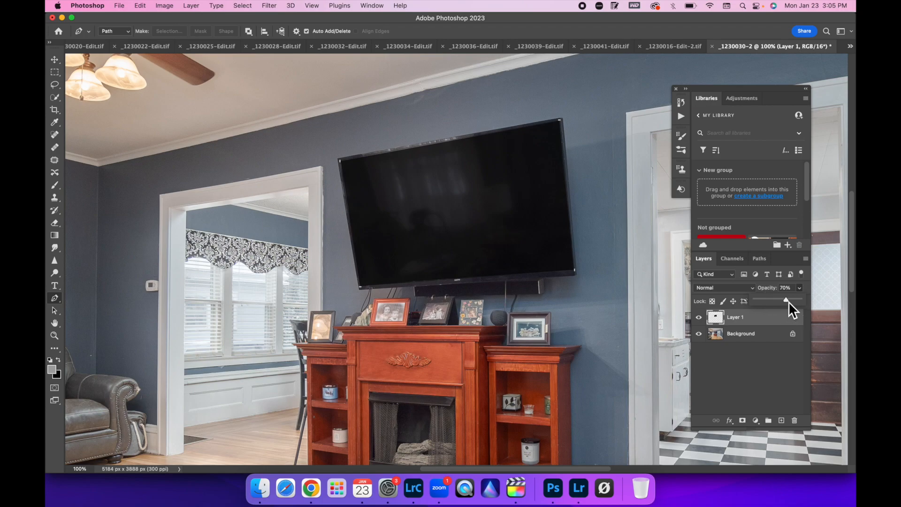
Step: Compare the TV with and without its black fill layer, both close up and in the full room view
left_click(698, 318)
left_click(699, 317)
key("super+minus")
key("super+minus")
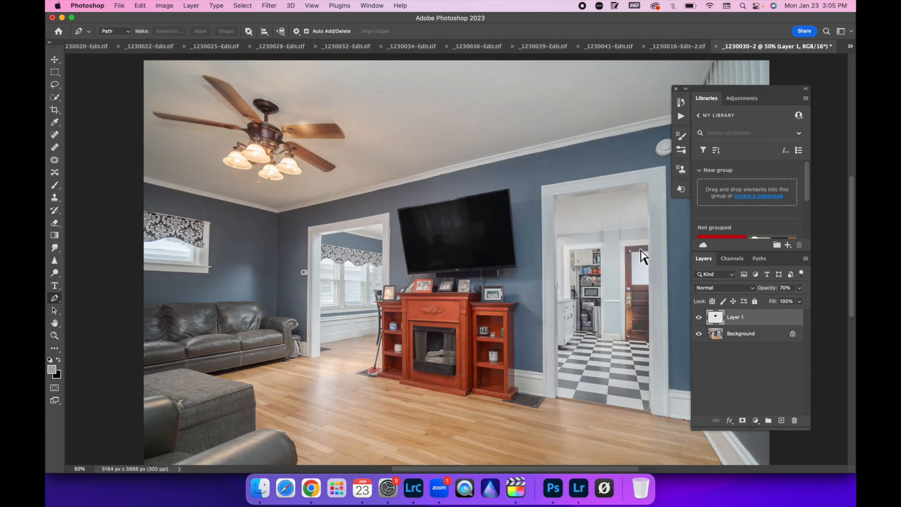
key("super+minus")
left_click(698, 318)
left_click(699, 318)
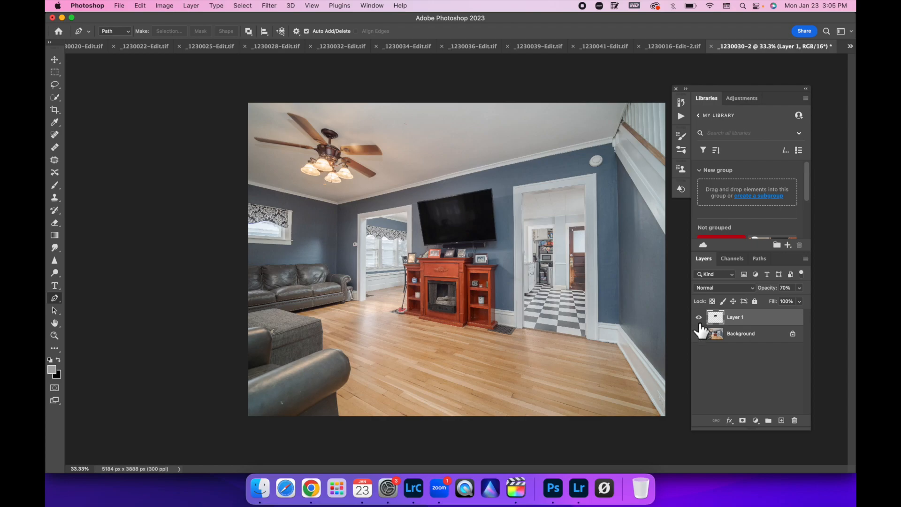
Step: Flatten the living room image and save it
right_click(767, 334)
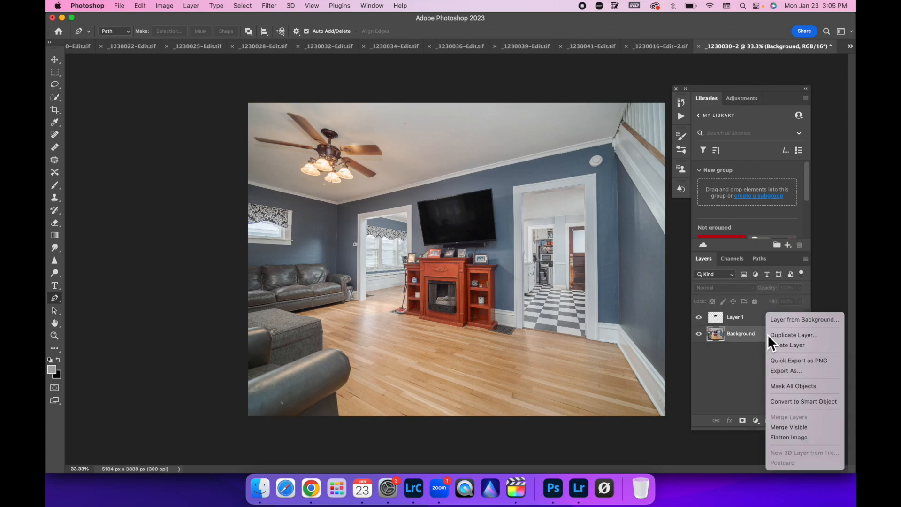
left_click(789, 438)
key("super+s")
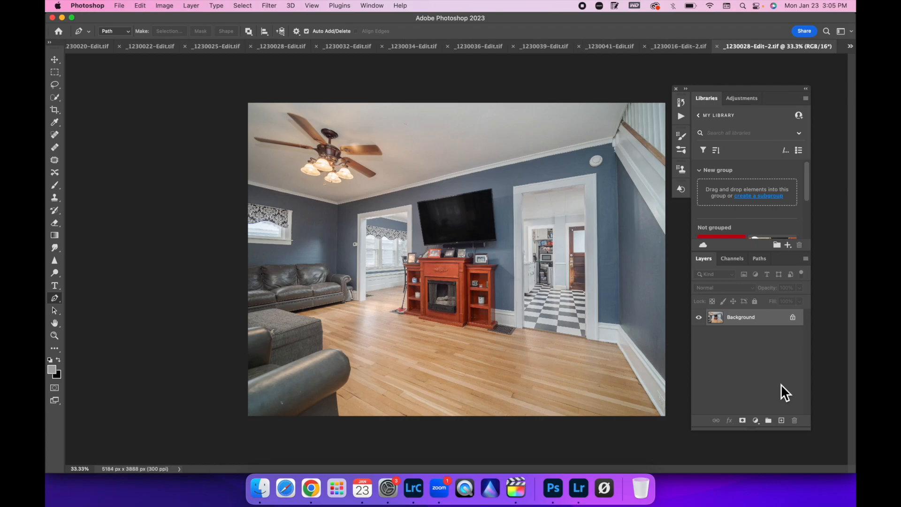
Step: Switch to Lightroom Classic and apply the Interior FINAL preset to _1230028-Edit-2.tif
left_click(412, 489)
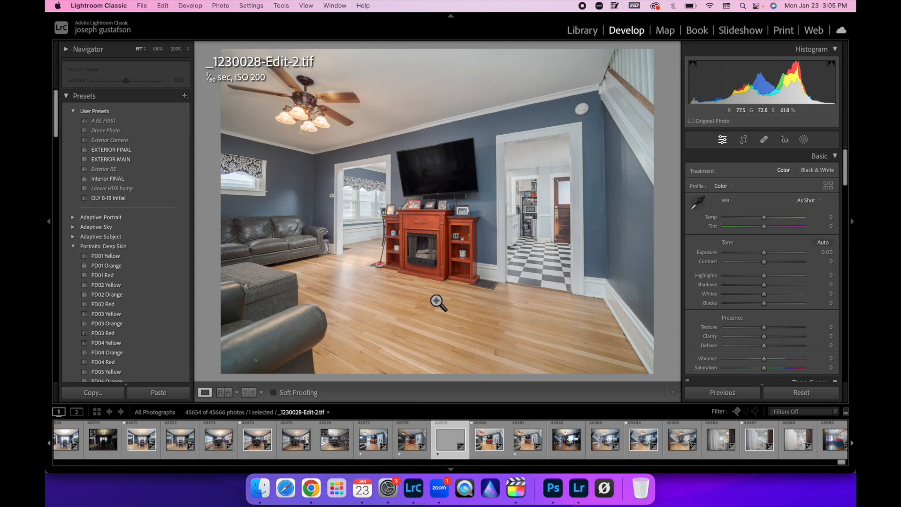
left_click(111, 181)
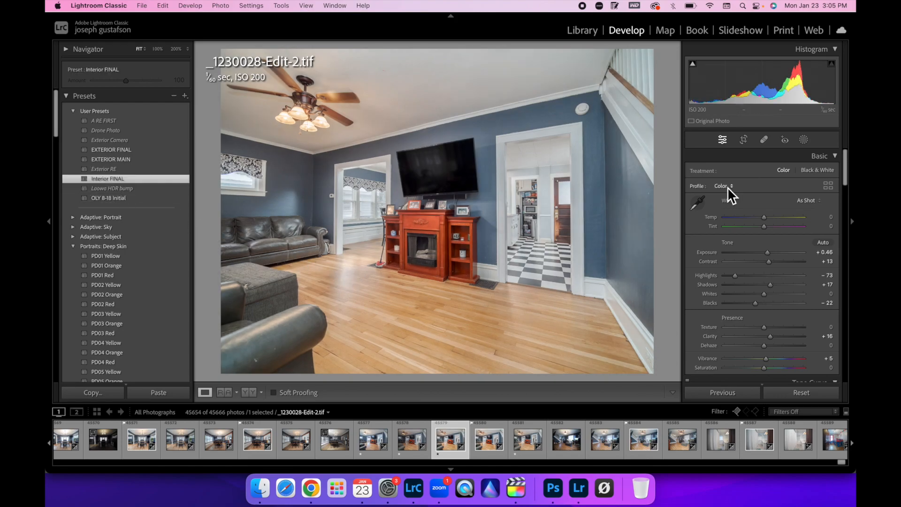
Step: Set the living room photo's exposure to +0.42, blacks to -48 and shadows to +24
left_click_drag(772, 93, 762, 93)
left_click_drag(766, 253, 766, 253)
left_click(748, 304)
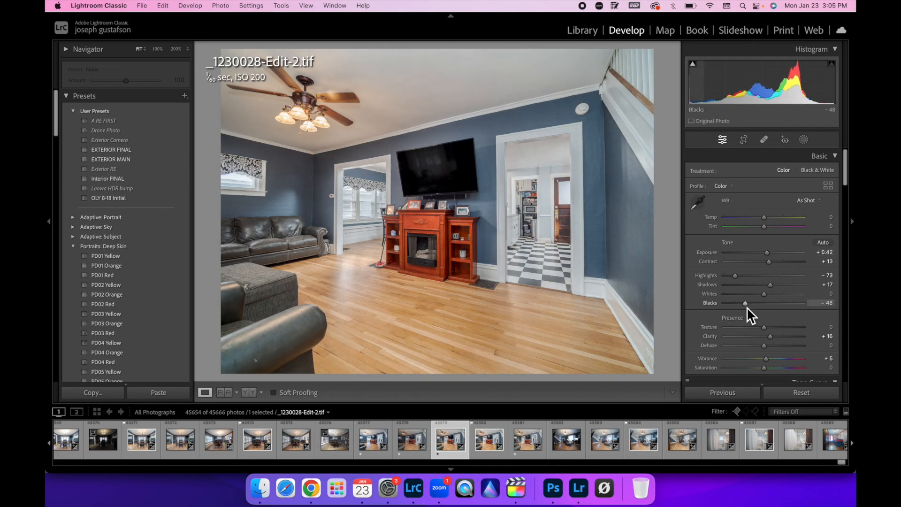
left_click(781, 286)
left_click_drag(778, 288, 776, 288)
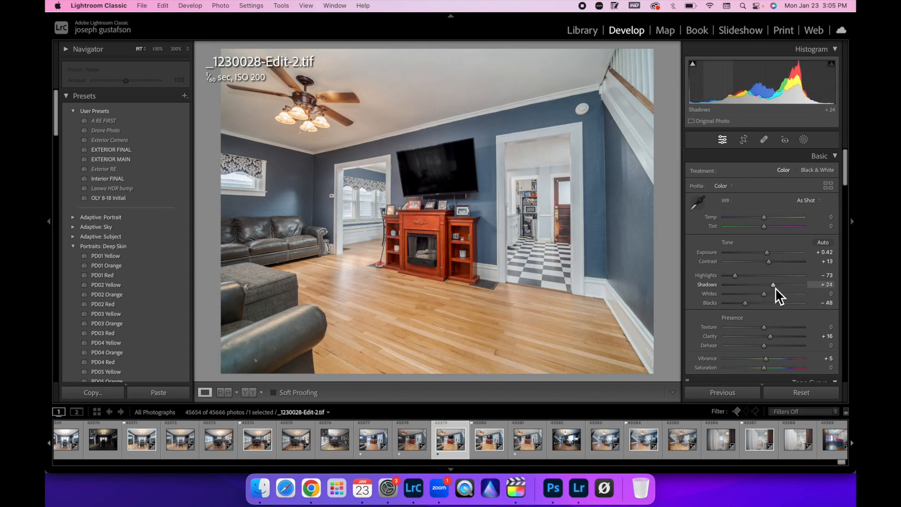